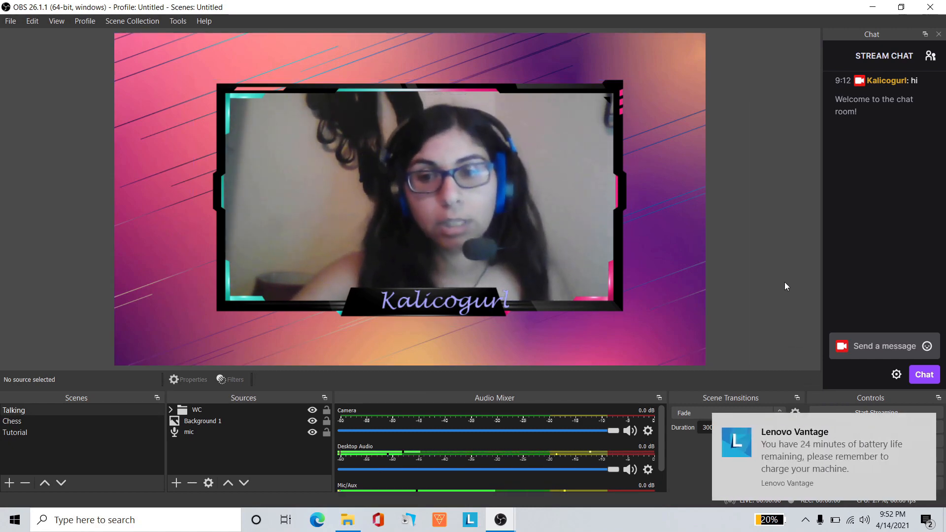
- Switch to the recording OBS window with the Tutorial scene and return to the window showing the Talking scene
{"action": "left_click", "coordinate": [924, 427]}
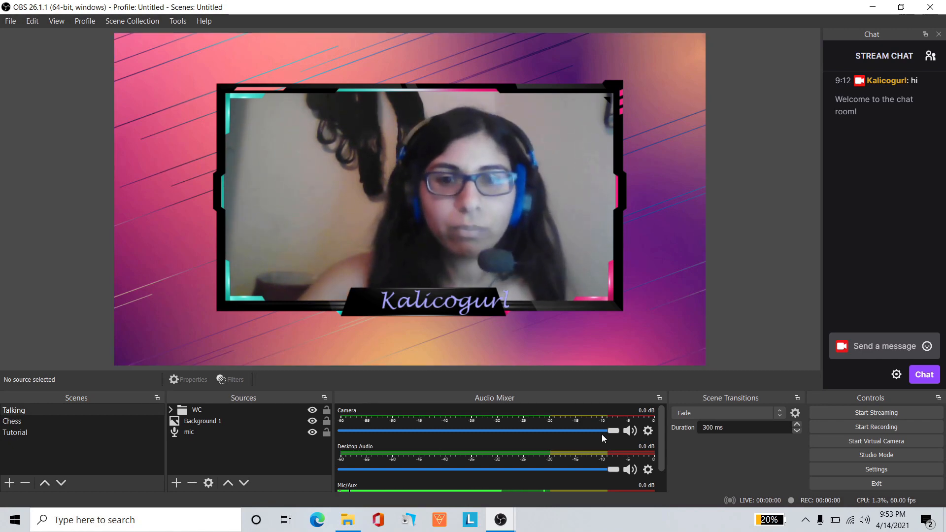
{"action": "left_click", "coordinate": [495, 521]}
{"action": "left_click", "coordinate": [472, 491]}
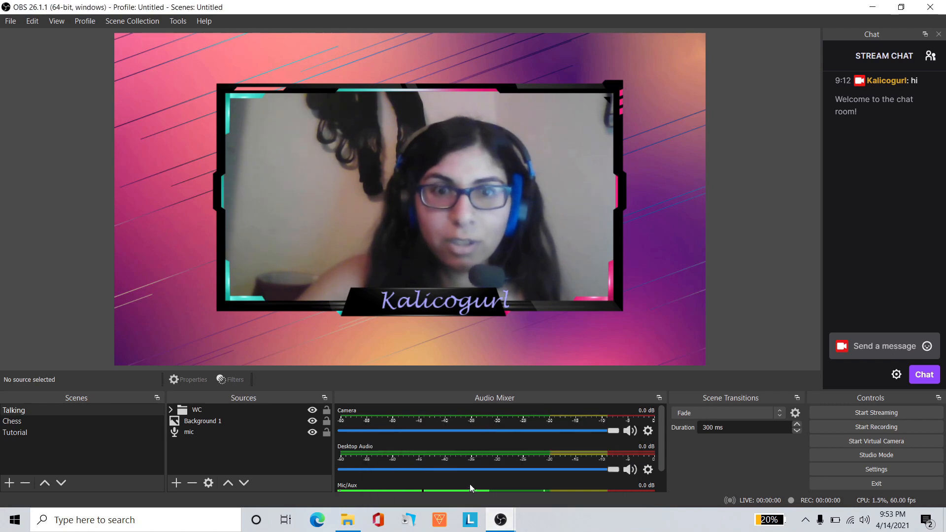
{"action": "mouse_move", "coordinate": [510, 518]}
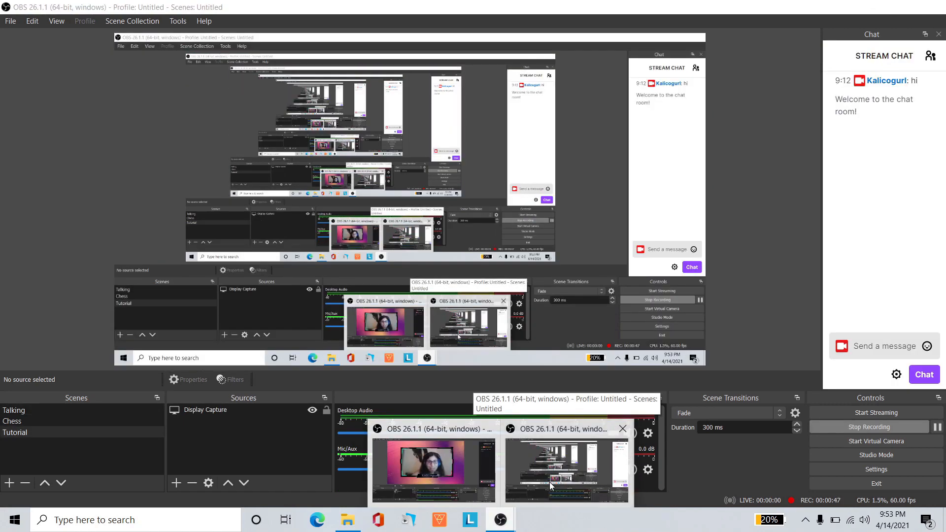
{"action": "left_click", "coordinate": [550, 486]}
{"action": "mouse_move", "coordinate": [512, 520]}
{"action": "left_click", "coordinate": [557, 485]}
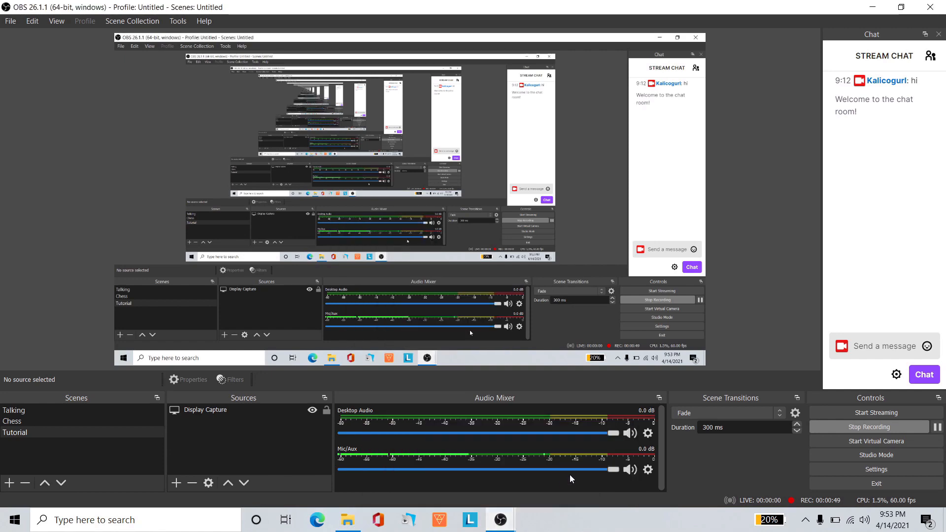
{"action": "left_click", "coordinate": [426, 490]}
{"action": "mouse_move", "coordinate": [482, 509]}
{"action": "left_click", "coordinate": [438, 474]}
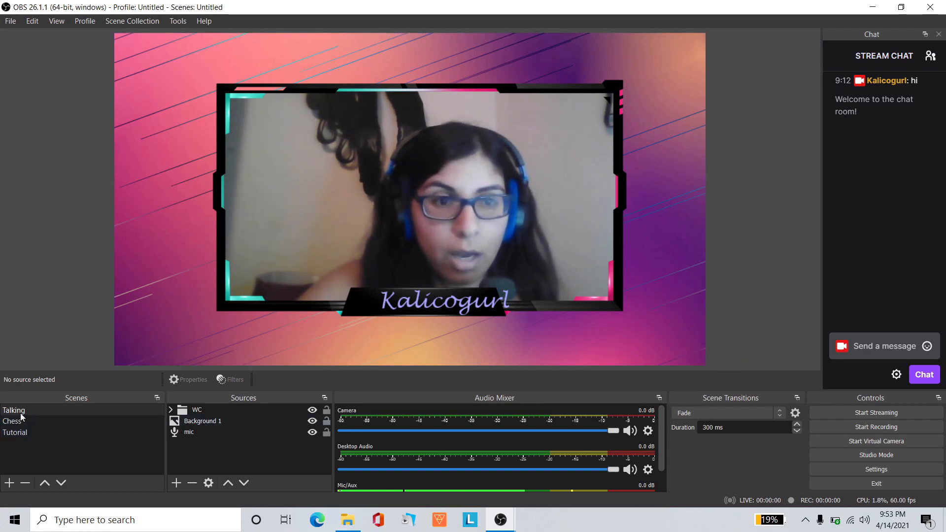
- Open the filters of the Camera source in the WC group and set the Crop/Pad filter's left crop to 100
{"action": "left_click", "coordinate": [172, 410]}
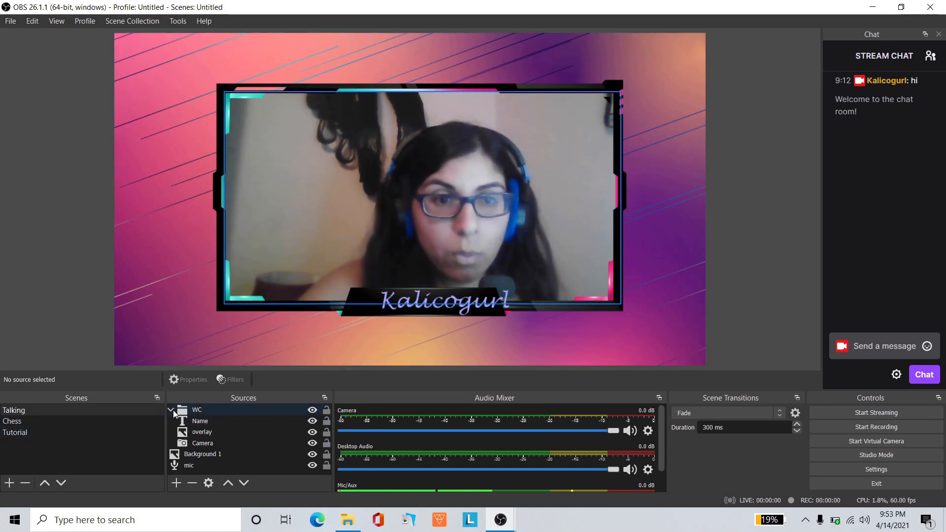
{"action": "right_click", "coordinate": [189, 447]}
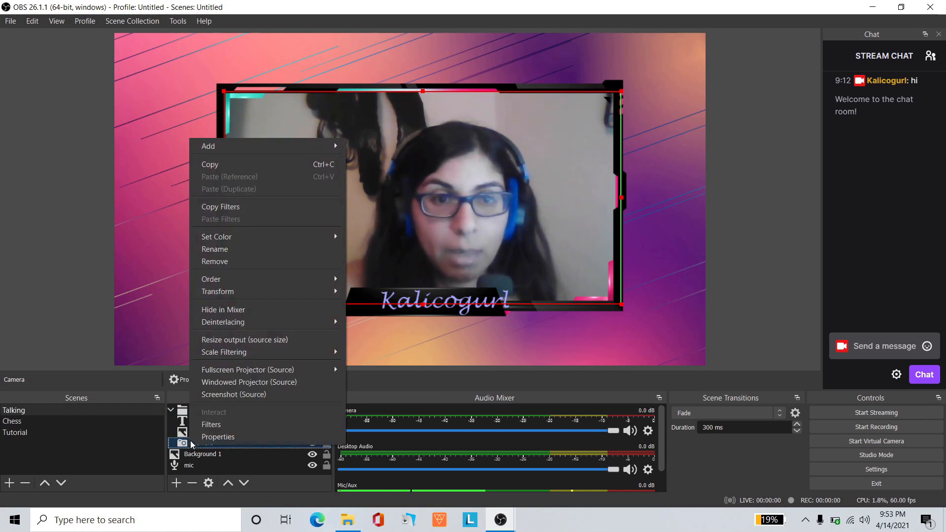
{"action": "left_click", "coordinate": [200, 427]}
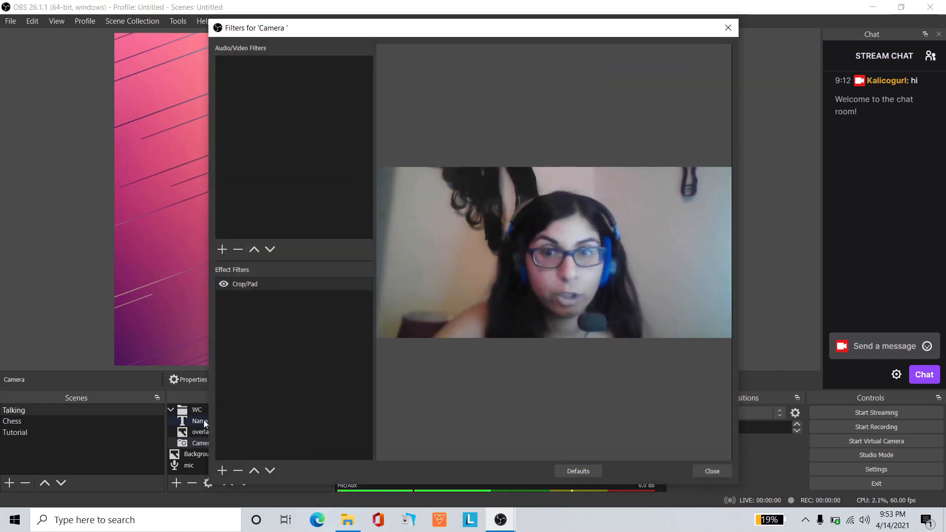
{"action": "left_click", "coordinate": [247, 286]}
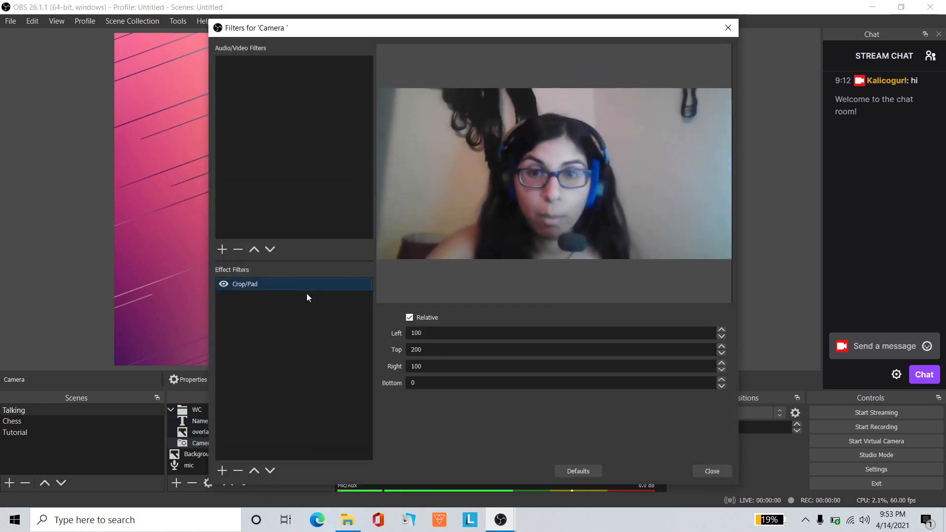
{"action": "key", "text": "BackSpace"}
{"action": "key", "text": "BackSpace"}
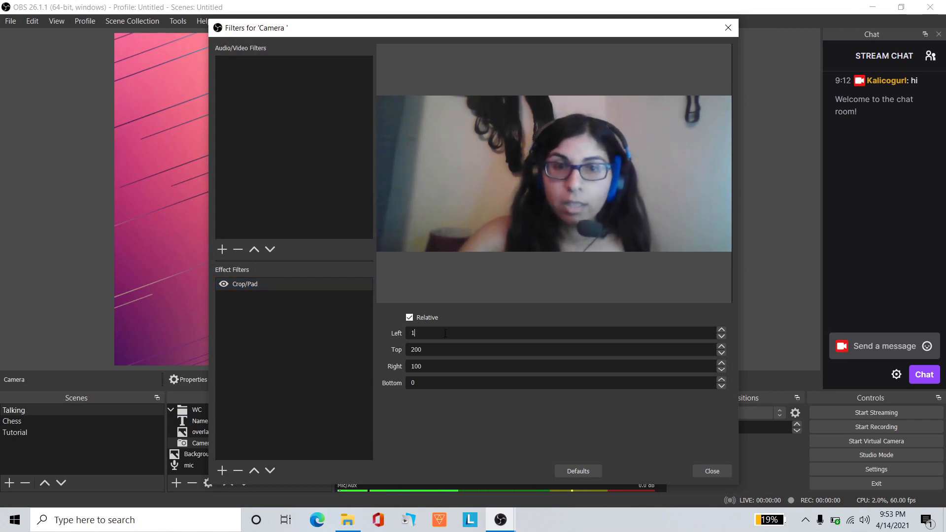
{"action": "type", "text": "00"}
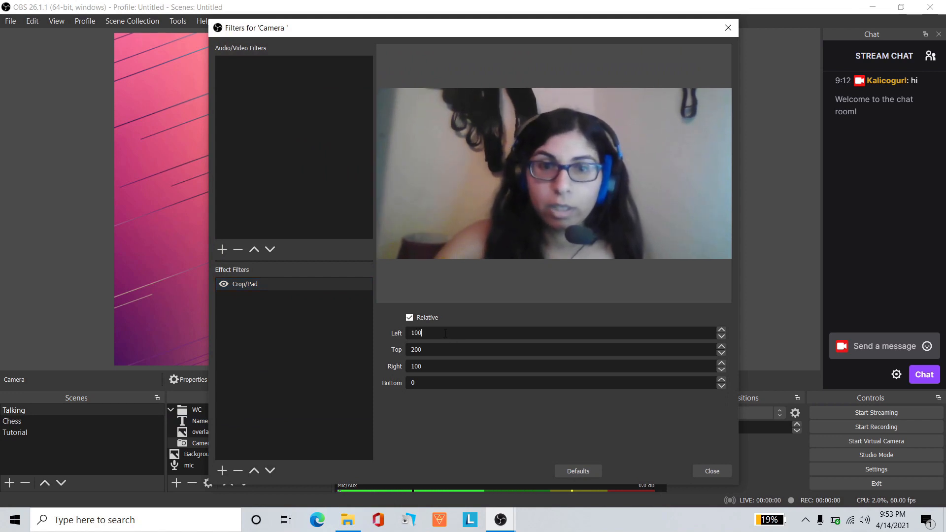
- Toggle the Crop/Pad filter off and on to compare the camera image with and without cropping
{"action": "left_click", "coordinate": [223, 285]}
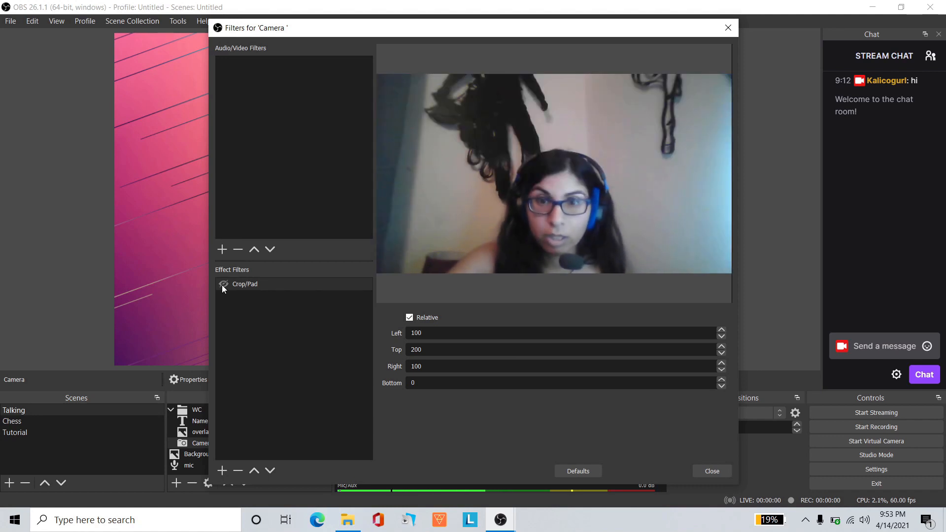
{"action": "left_click", "coordinate": [223, 288]}
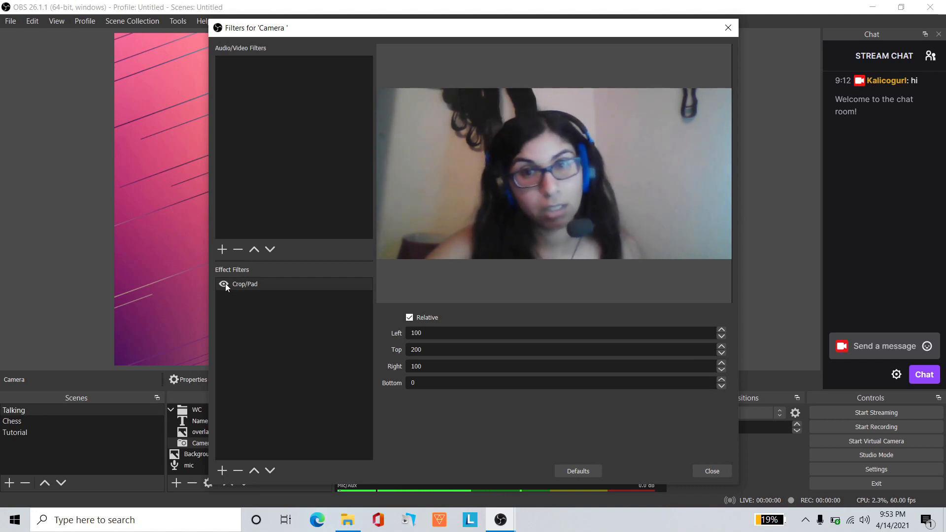
{"action": "left_click", "coordinate": [224, 285]}
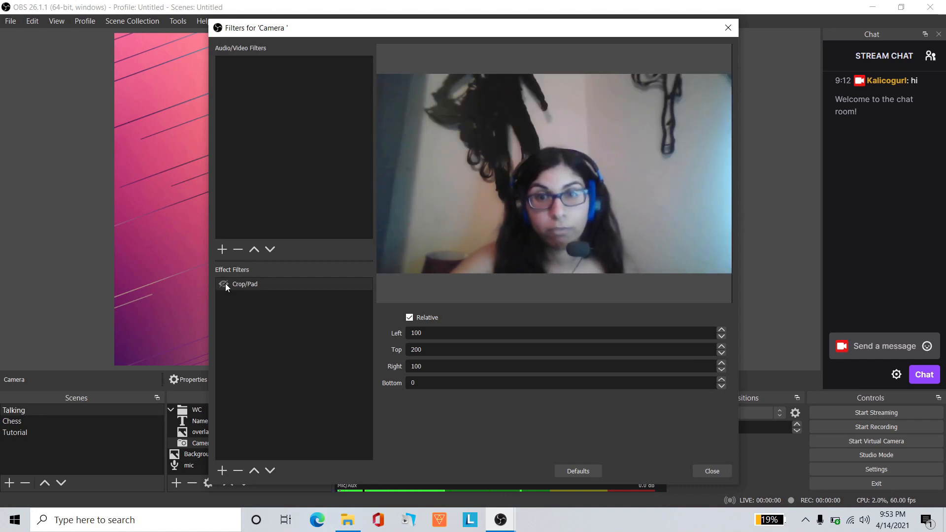
{"action": "left_click", "coordinate": [224, 285]}
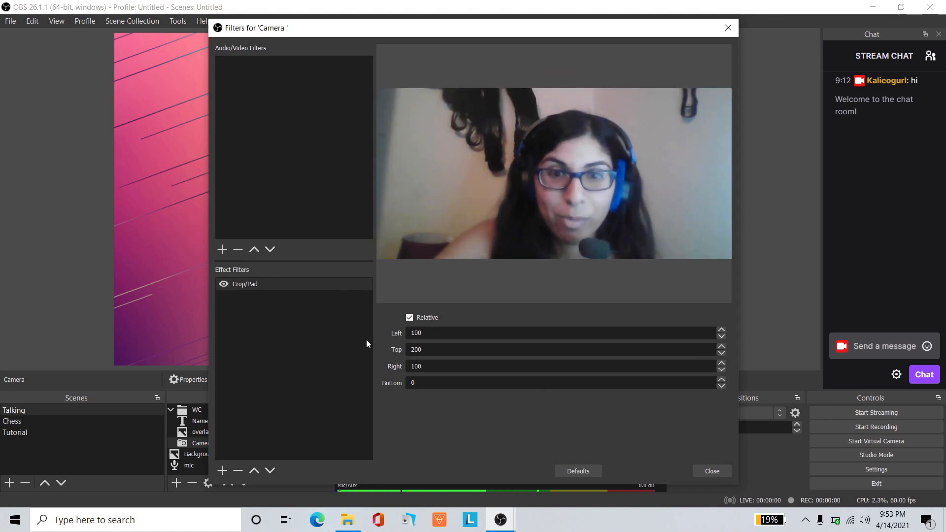
- Add an Apply LUT effect filter to the Camera source and load the black_and_white LUT
{"action": "left_click", "coordinate": [222, 471]}
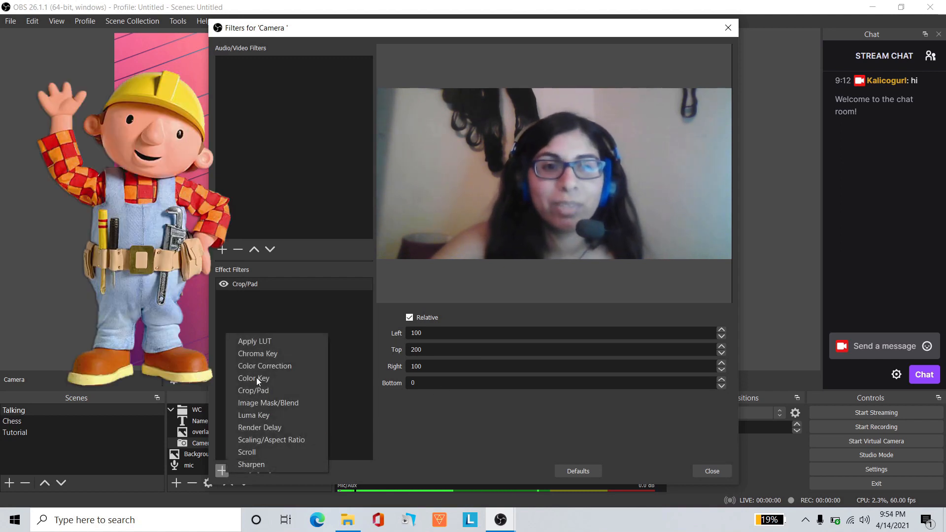
{"action": "left_click", "coordinate": [270, 342]}
{"action": "left_click", "coordinate": [451, 279]}
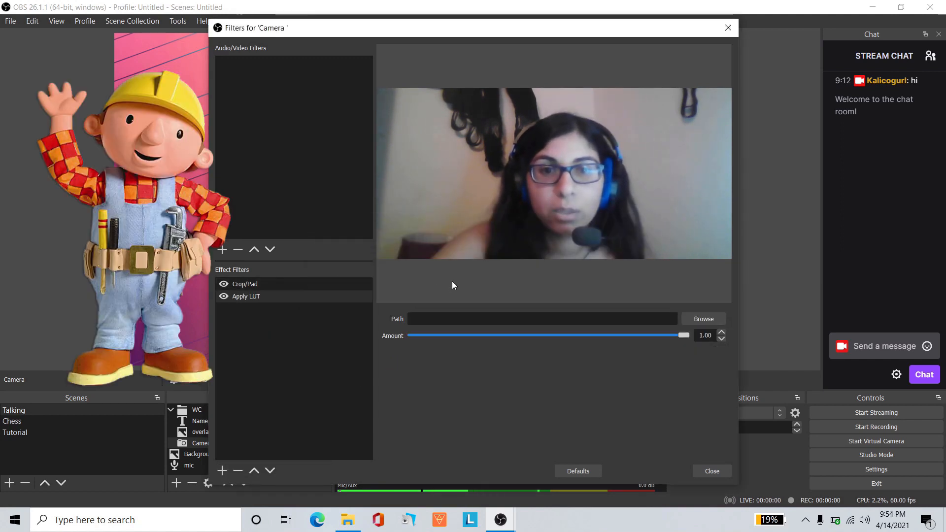
{"action": "left_click", "coordinate": [704, 319]}
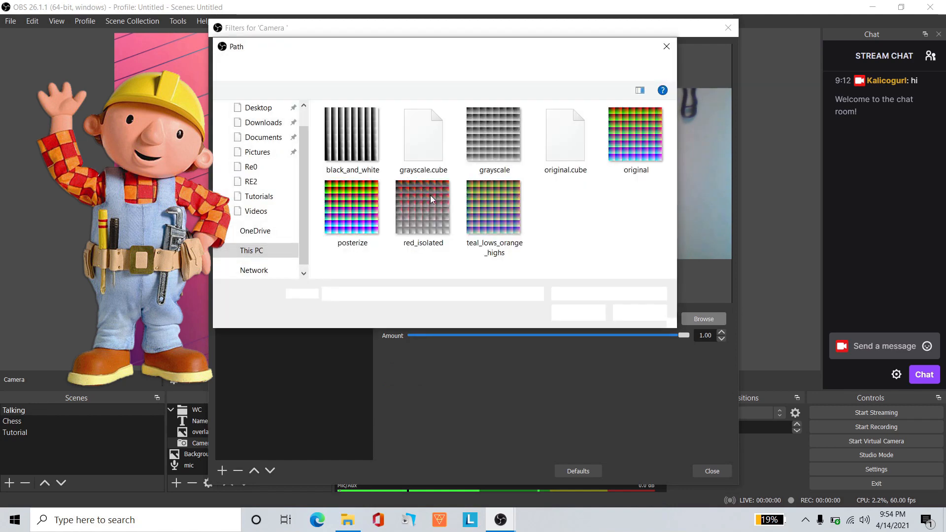
{"action": "left_click", "coordinate": [349, 143]}
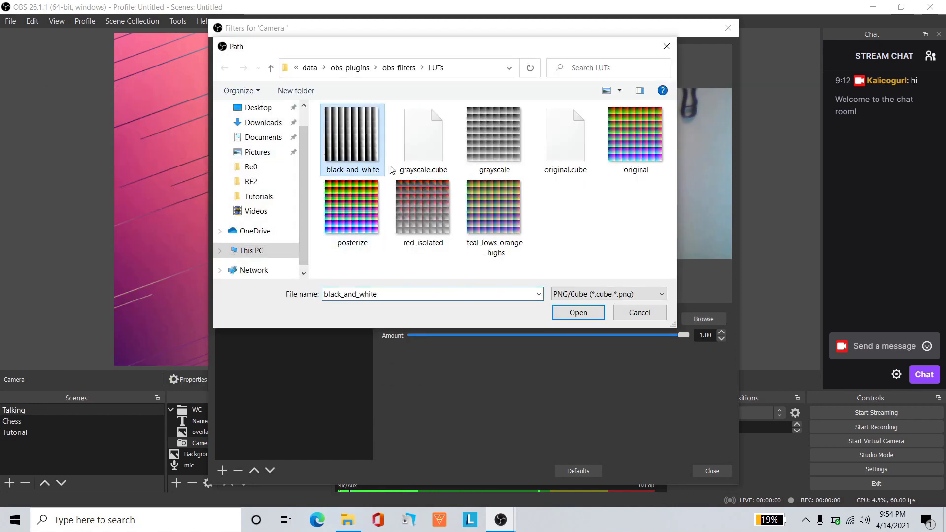
{"action": "left_click", "coordinate": [586, 315]}
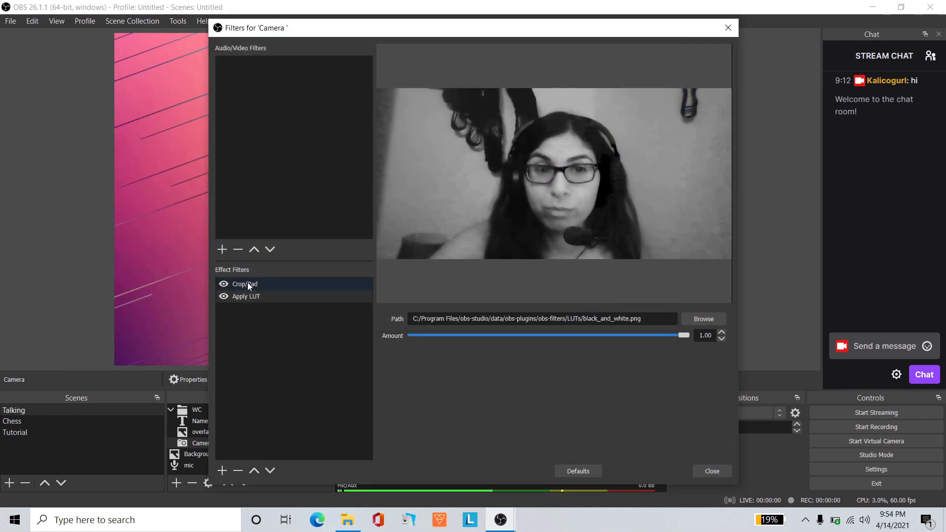
- Replace the Apply LUT filter's file with teal_lows_orange_highs from the LUTs folder
{"action": "left_click", "coordinate": [704, 319]}
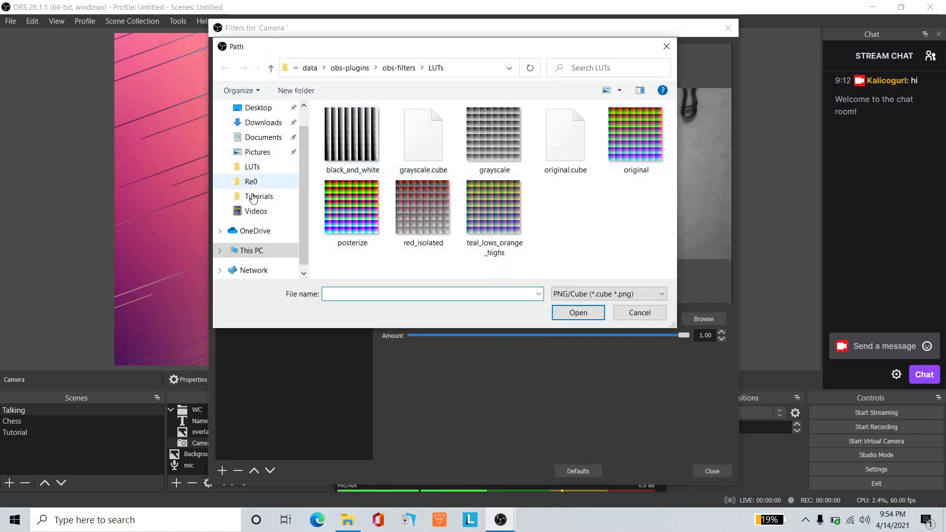
{"action": "left_click", "coordinate": [252, 168]}
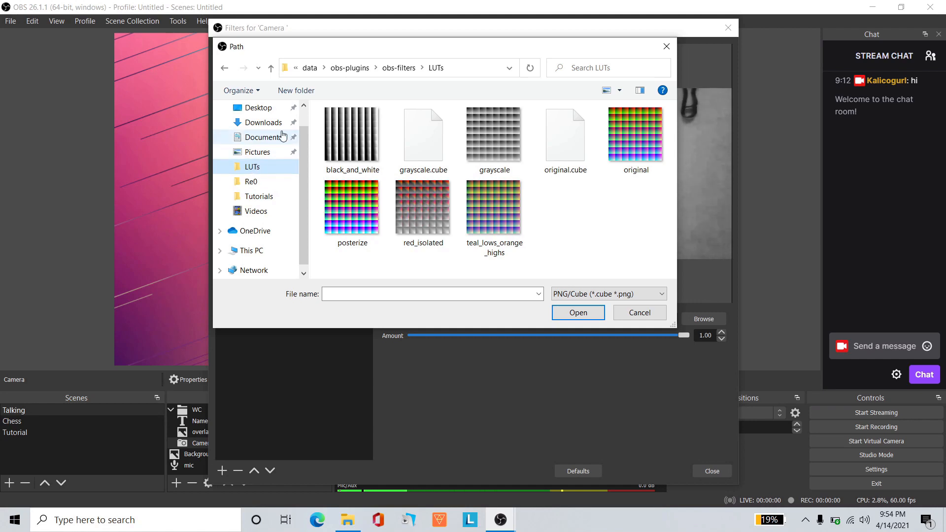
{"action": "left_click", "coordinate": [518, 253]}
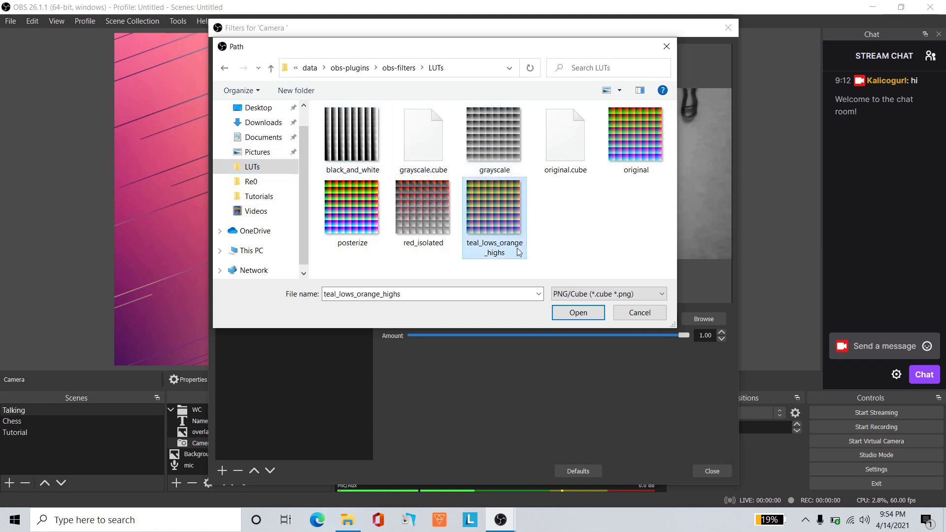
{"action": "left_click", "coordinate": [570, 312]}
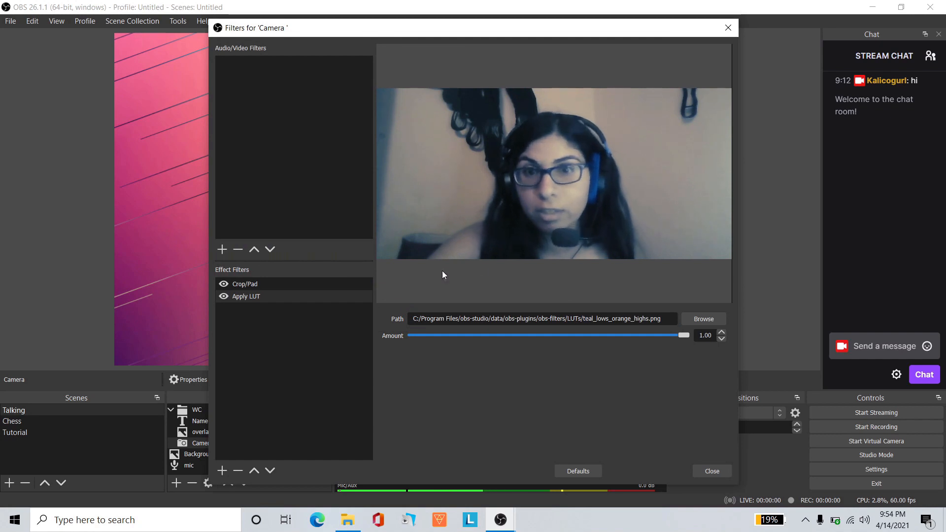
- Remove the Apply LUT filter from the Camera source
{"action": "right_click", "coordinate": [238, 297]}
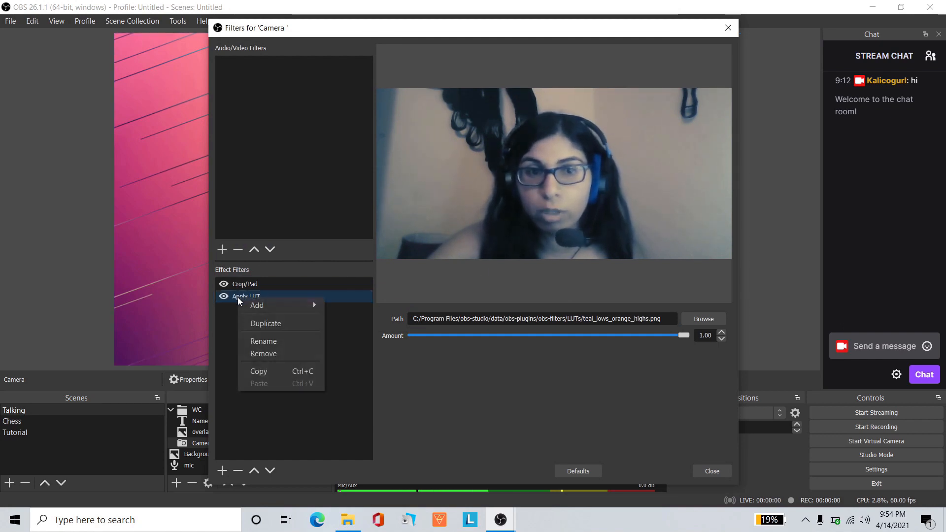
{"action": "left_click", "coordinate": [275, 353]}
{"action": "left_click", "coordinate": [511, 274]}
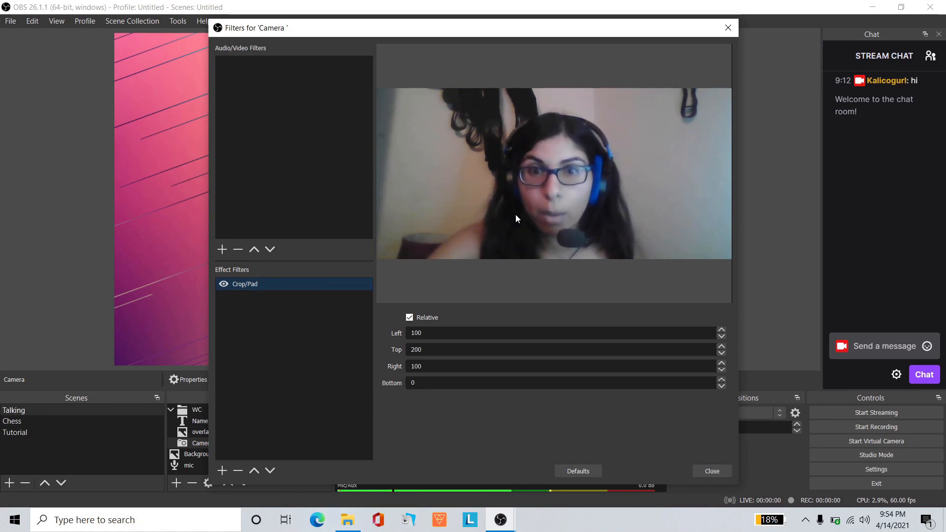
- Add a Color Correction filter with gamma -0.04, contrast -0.39, brightness 0.19, saturation 1.50, hue shift -135.65 and opacity 100
{"action": "left_click", "coordinate": [222, 471]}
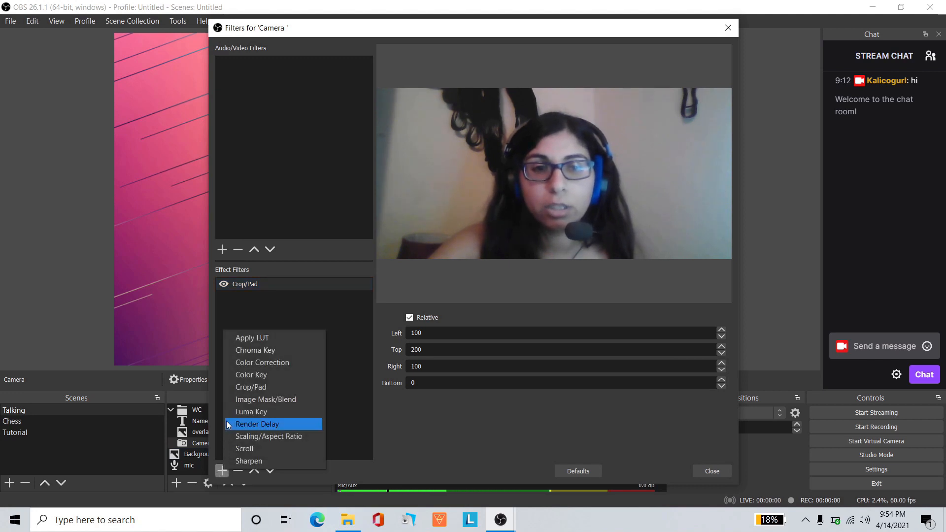
{"action": "left_click", "coordinate": [253, 367]}
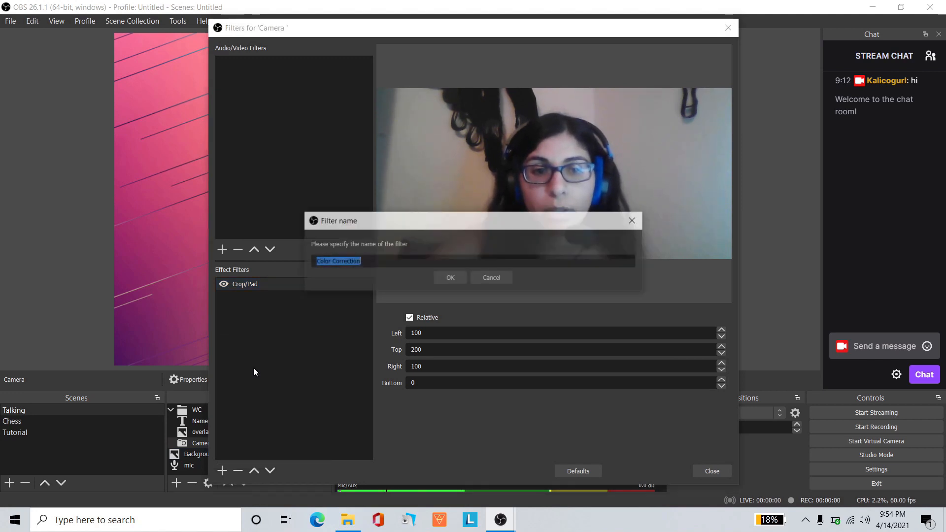
{"action": "left_click", "coordinate": [463, 280]}
{"action": "left_click_drag", "start_coordinate": [552, 320], "coordinate": [576, 353]}
{"action": "mouse_move", "coordinate": [463, 369]}
{"action": "left_mouse_down"}
{"action": "mouse_move", "coordinate": [530, 368]}
{"action": "mouse_move", "coordinate": [452, 383]}
{"action": "left_mouse_up"}
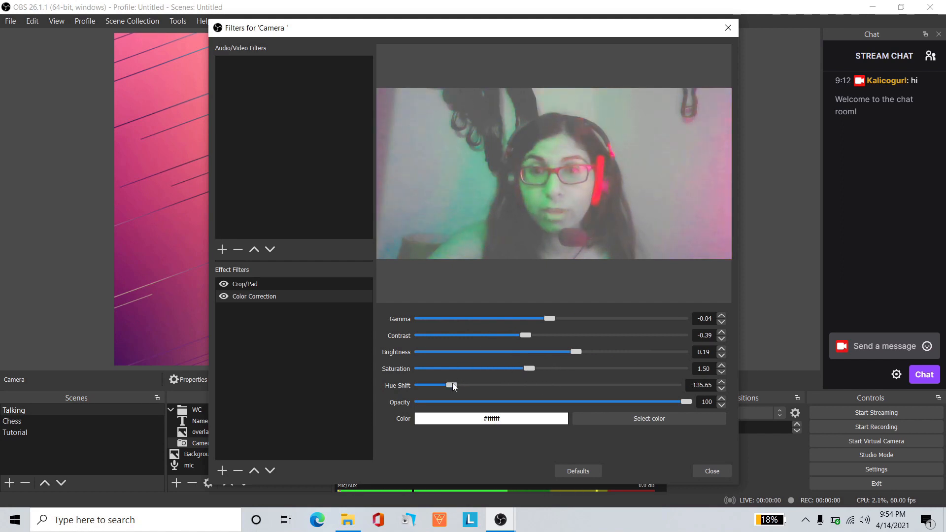
{"action": "mouse_move", "coordinate": [689, 404]}
{"action": "left_mouse_down"}
{"action": "mouse_move", "coordinate": [582, 400]}
{"action": "mouse_move", "coordinate": [686, 403]}
{"action": "left_mouse_up"}
- Set the Color Correction filter's color to the basic pink #ff55ff
{"action": "left_click", "coordinate": [657, 417]}
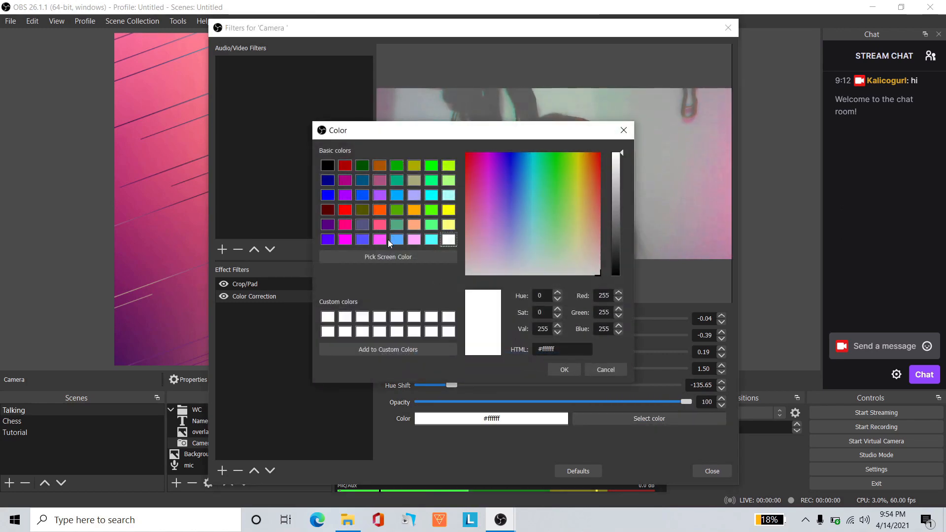
{"action": "left_click", "coordinate": [381, 239]}
{"action": "left_click", "coordinate": [563, 369]}
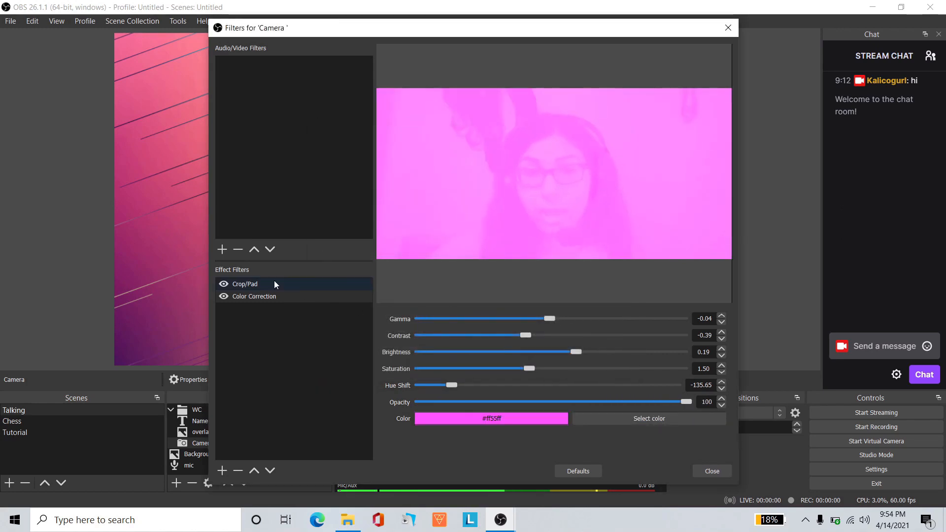
- Disable the Color Correction filter and remove it from the Camera source
{"action": "left_click", "coordinate": [224, 296]}
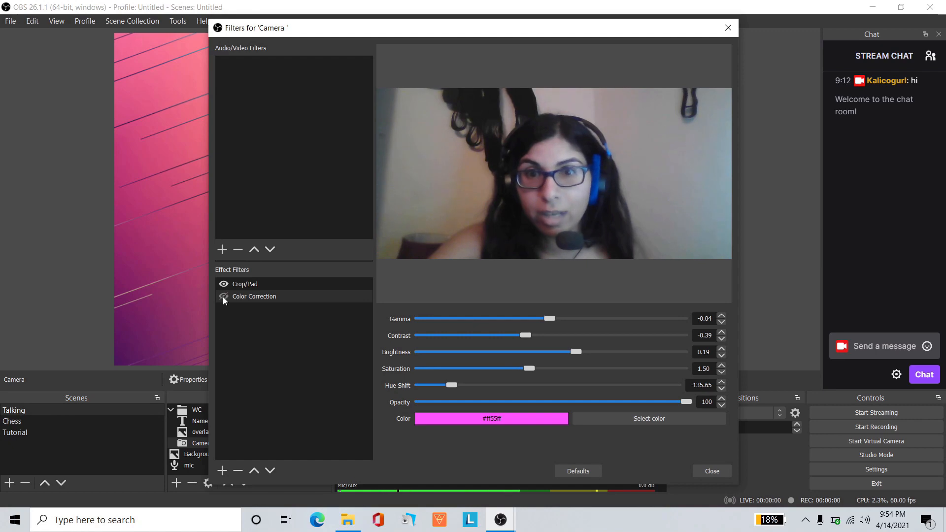
{"action": "right_click", "coordinate": [223, 297]}
{"action": "left_click", "coordinate": [260, 355]}
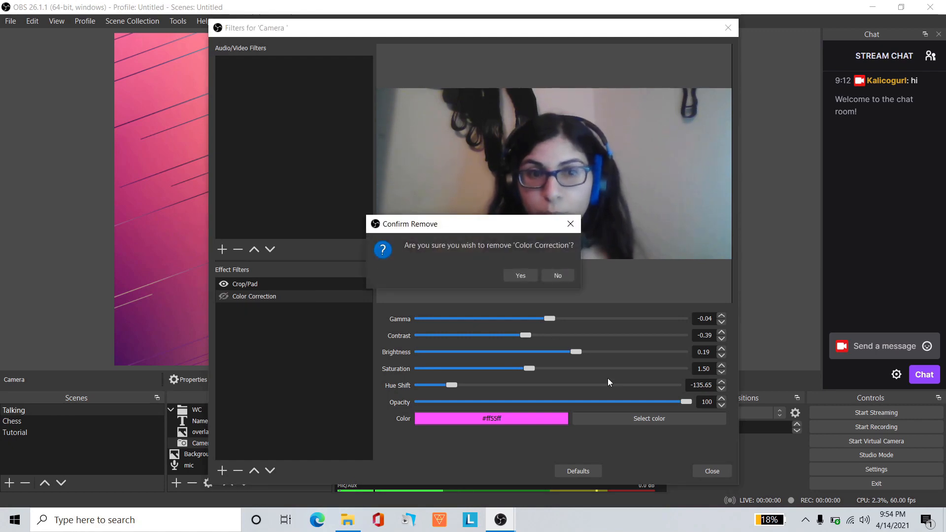
{"action": "left_click", "coordinate": [522, 275]}
- Pull the Camera source's right edge inward in the preview and shift the WC group slightly to the right
{"action": "left_click", "coordinate": [715, 470]}
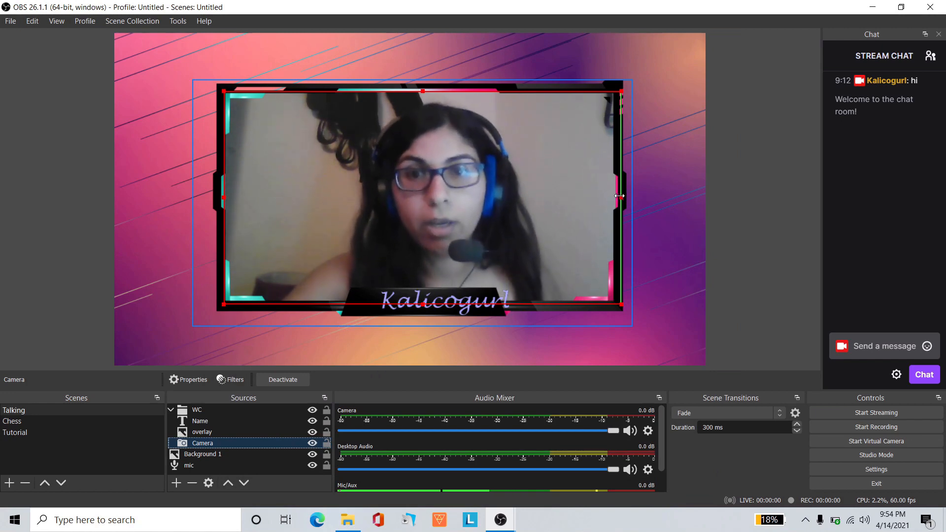
{"action": "left_click_drag", "start_coordinate": [619, 196], "coordinate": [598, 213]}
{"action": "left_click_drag", "start_coordinate": [610, 213], "coordinate": [627, 214]}
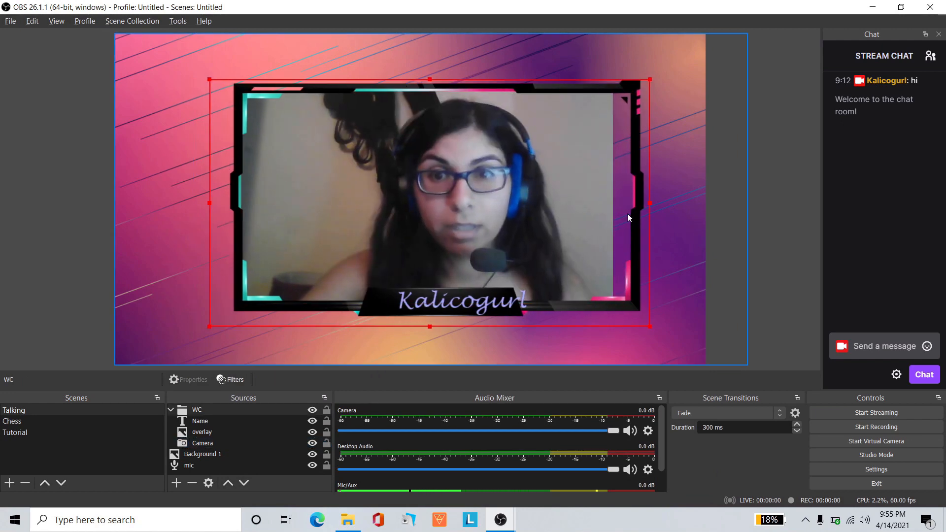
- Reposition the Background 1 image slightly to the left and down behind the webcam group
{"action": "left_click", "coordinate": [627, 213]}
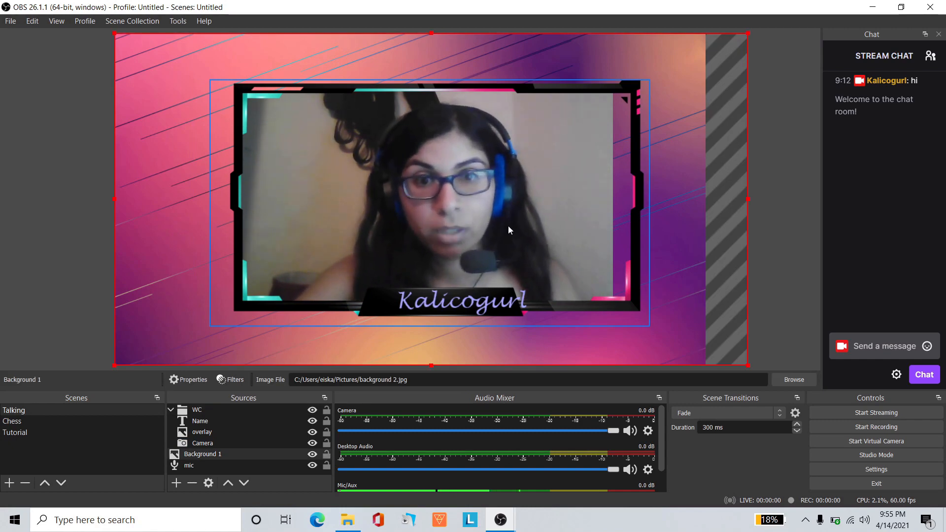
{"action": "left_click_drag", "start_coordinate": [508, 226], "coordinate": [487, 225]}
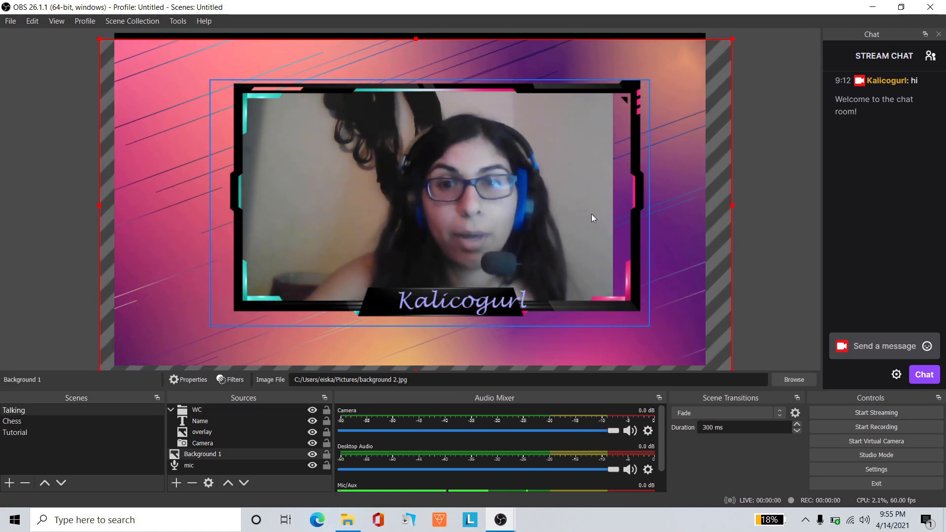
{"action": "left_click_drag", "start_coordinate": [592, 217], "coordinate": [613, 218]}
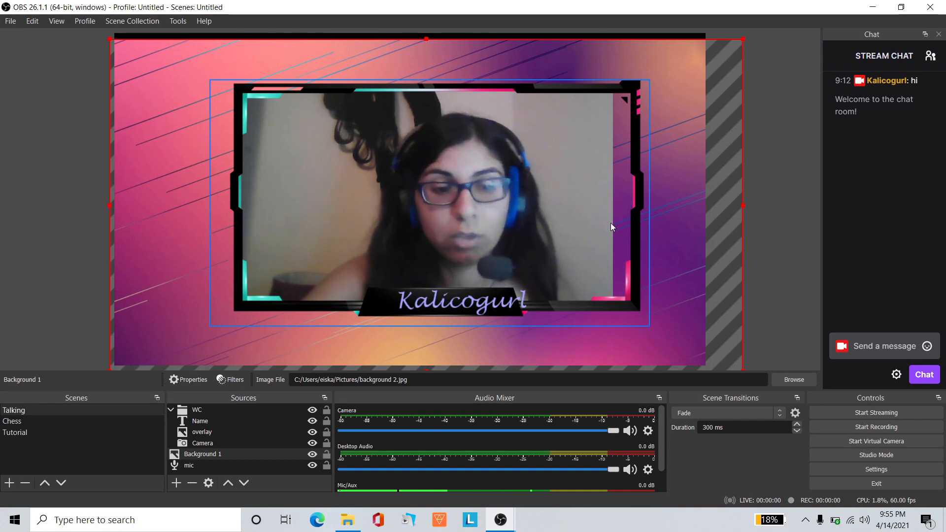
{"action": "left_click", "coordinate": [575, 213]}
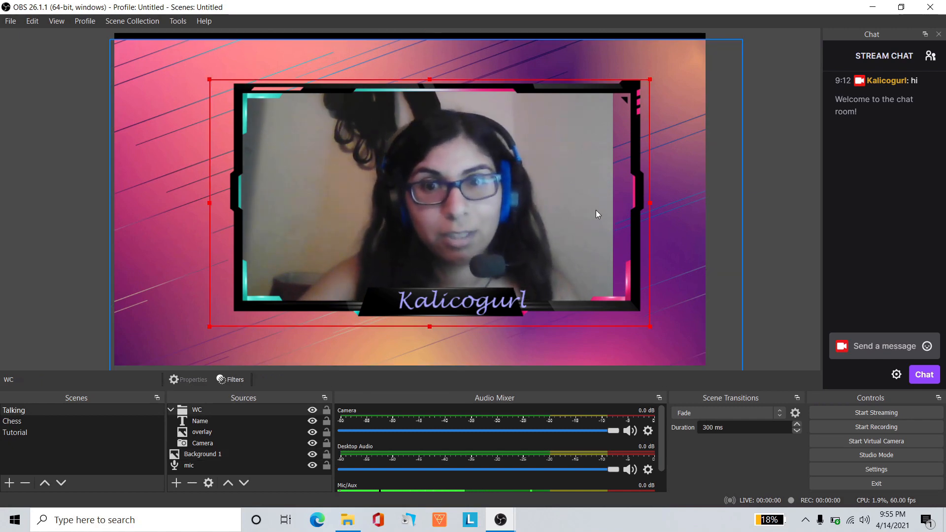
- Shift the WC group slightly left and down, and try to stretch its right edge outward
{"action": "left_click", "coordinate": [624, 196]}
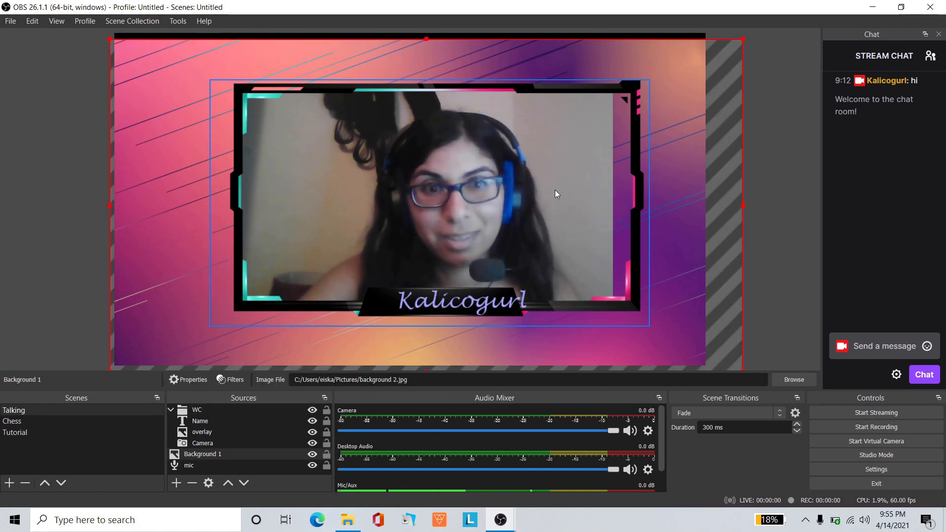
{"action": "left_click_drag", "start_coordinate": [554, 190], "coordinate": [536, 196]}
{"action": "left_click", "coordinate": [597, 199]}
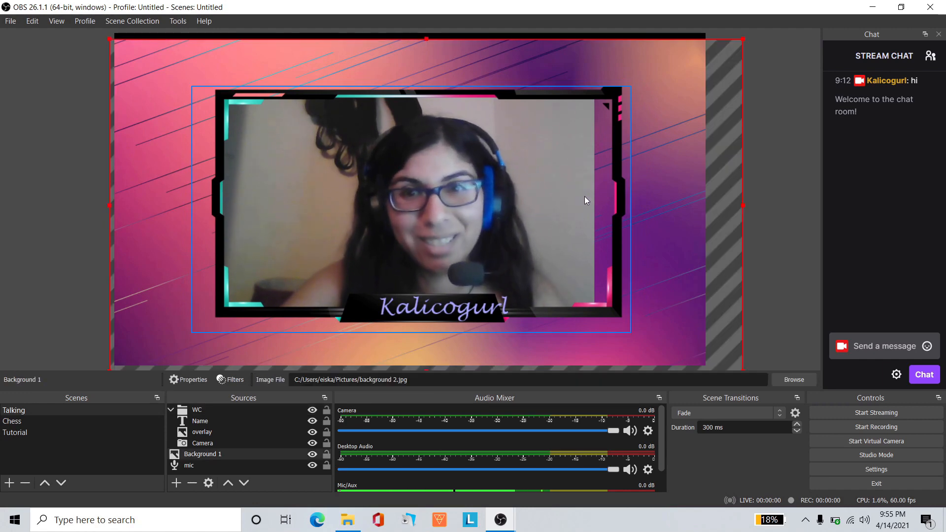
{"action": "left_click", "coordinate": [581, 198]}
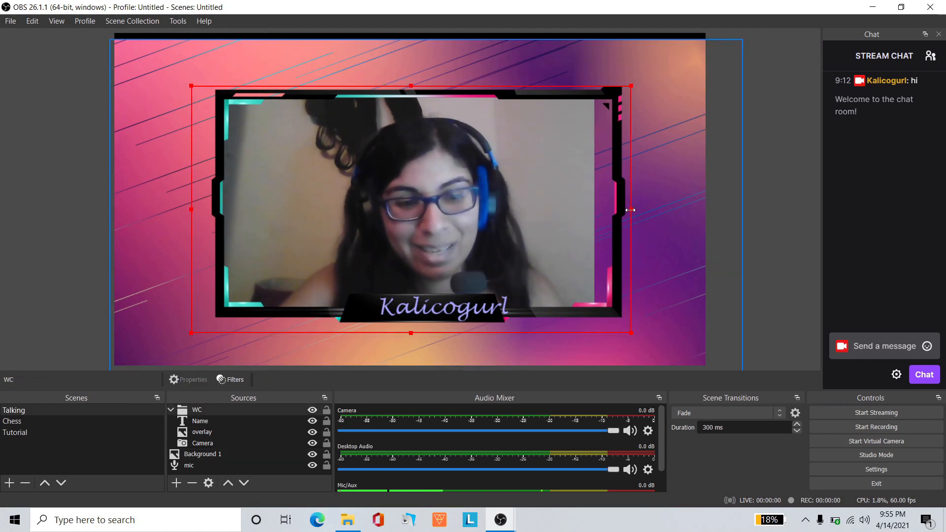
{"action": "left_click_drag", "start_coordinate": [630, 209], "coordinate": [661, 209]}
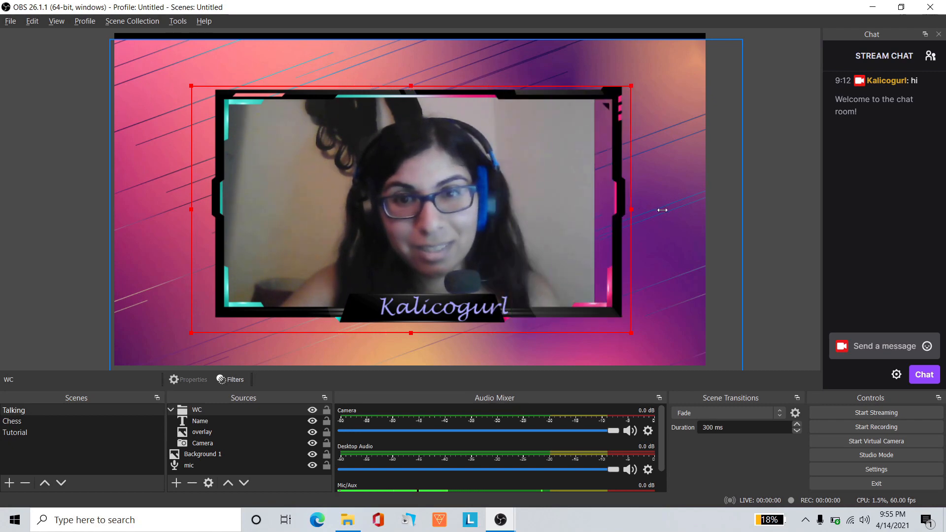
{"action": "left_click", "coordinate": [510, 197]}
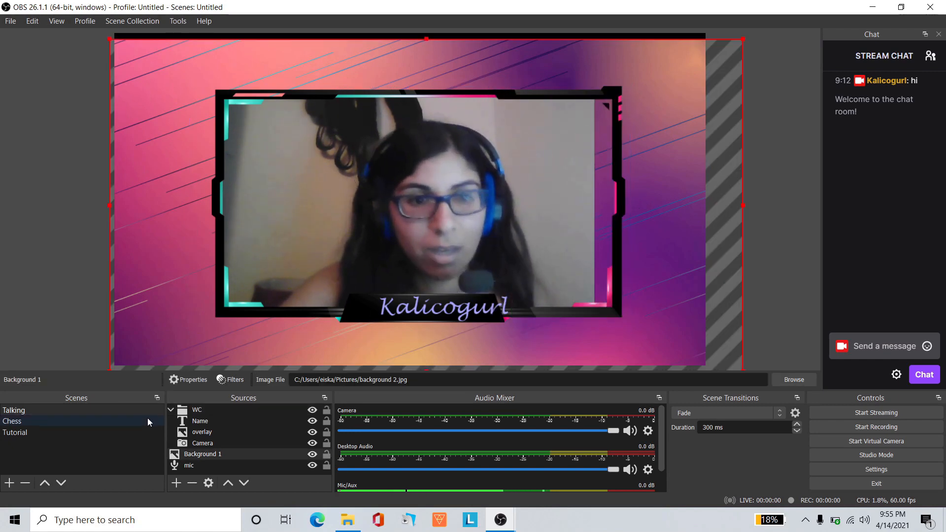
- Nudge Background 1 slightly to the right and try to adjust the Camera source's right edge
{"action": "left_click", "coordinate": [171, 410]}
{"action": "mouse_move", "coordinate": [429, 239]}
{"action": "left_mouse_down"}
{"action": "mouse_move", "coordinate": [397, 232]}
{"action": "mouse_move", "coordinate": [434, 236]}
{"action": "left_mouse_up"}
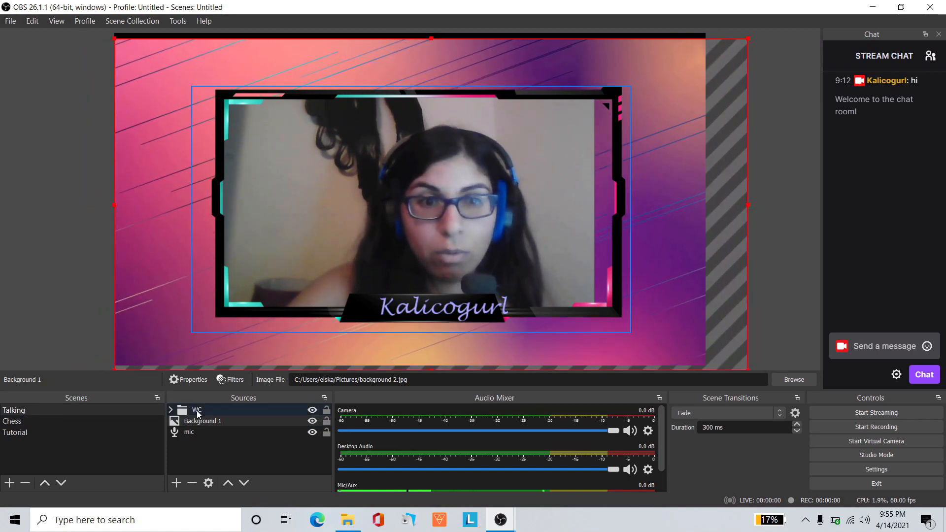
{"action": "left_click", "coordinate": [171, 409]}
{"action": "left_click", "coordinate": [205, 442]}
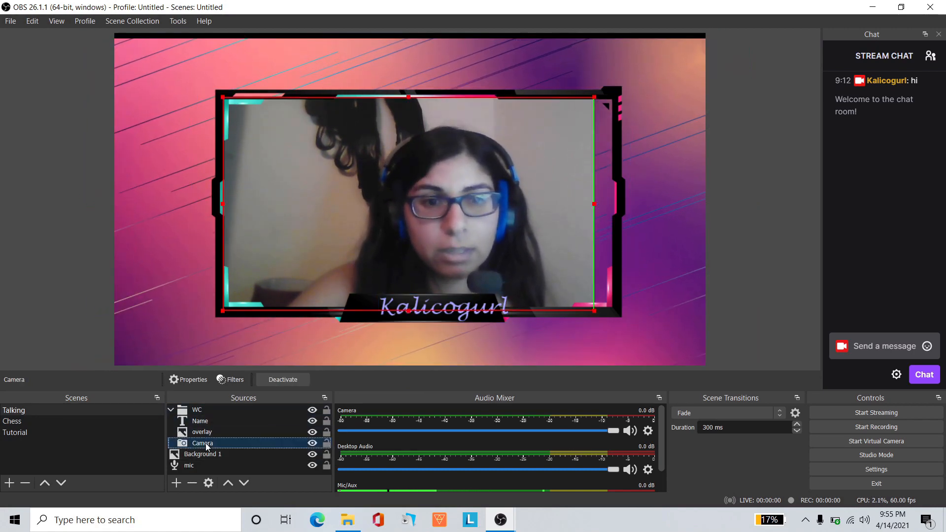
{"action": "left_click_drag", "start_coordinate": [592, 202], "coordinate": [592, 203]}
{"action": "left_click", "coordinate": [593, 203]}
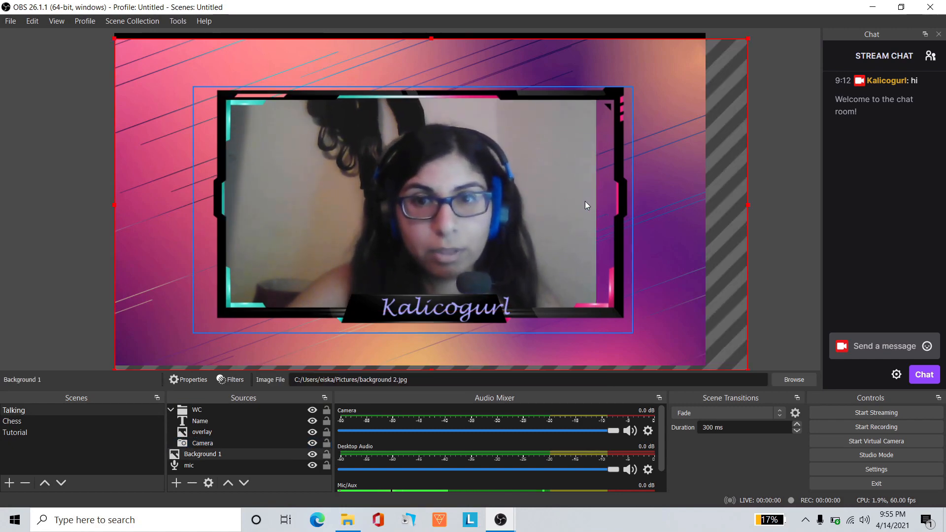
- Shift the WC group slightly to the left in the preview
{"action": "left_click", "coordinate": [204, 439]}
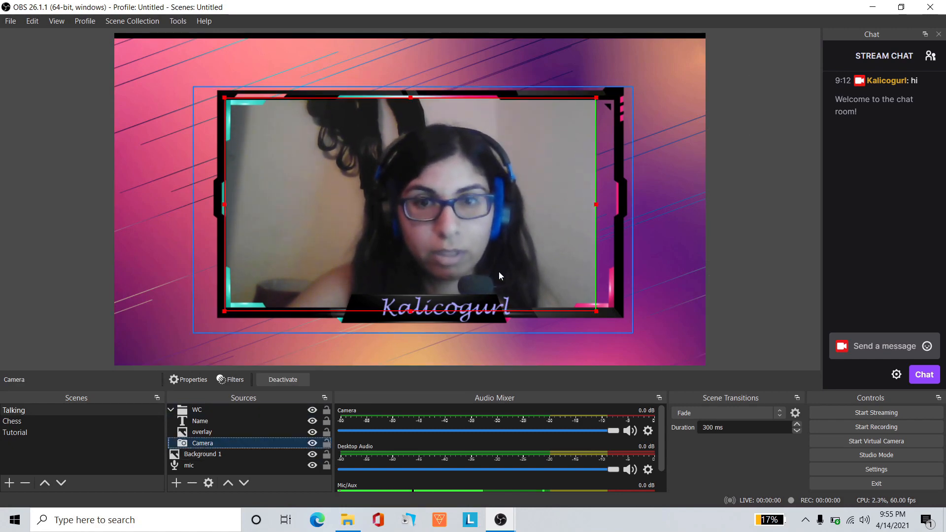
{"action": "left_click", "coordinate": [596, 203]}
{"action": "left_click_drag", "start_coordinate": [597, 203], "coordinate": [587, 205]}
{"action": "left_click", "coordinate": [460, 260]}
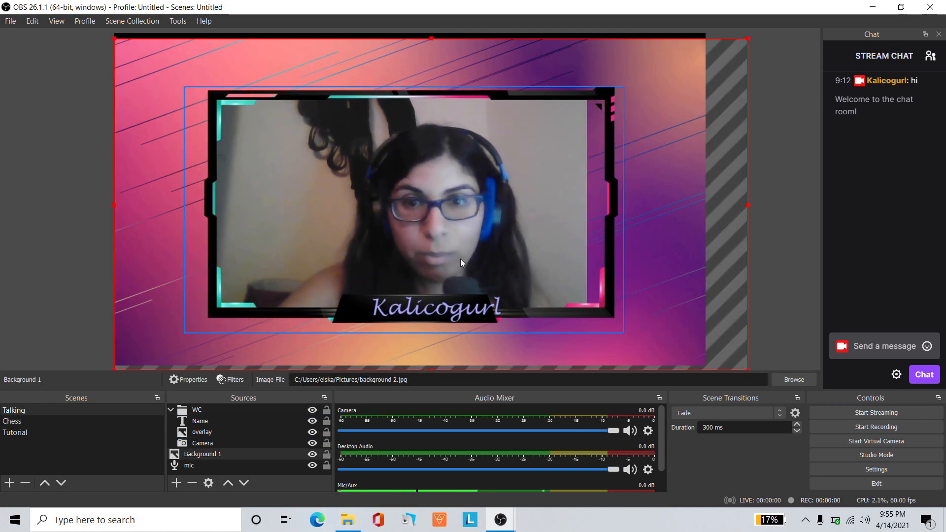
- Extend the Camera source's cropped right edge toward the overlay frame and shift Background 1 slightly to the right
{"action": "left_click", "coordinate": [478, 279]}
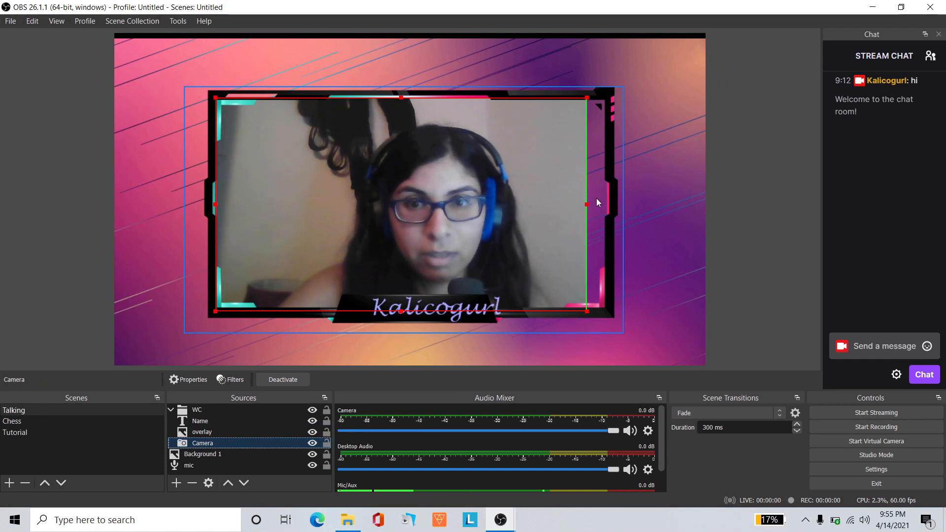
{"action": "left_click_drag", "start_coordinate": [585, 203], "coordinate": [599, 205]}
{"action": "left_click_drag", "start_coordinate": [601, 205], "coordinate": [609, 206]}
{"action": "left_click", "coordinate": [566, 203]}
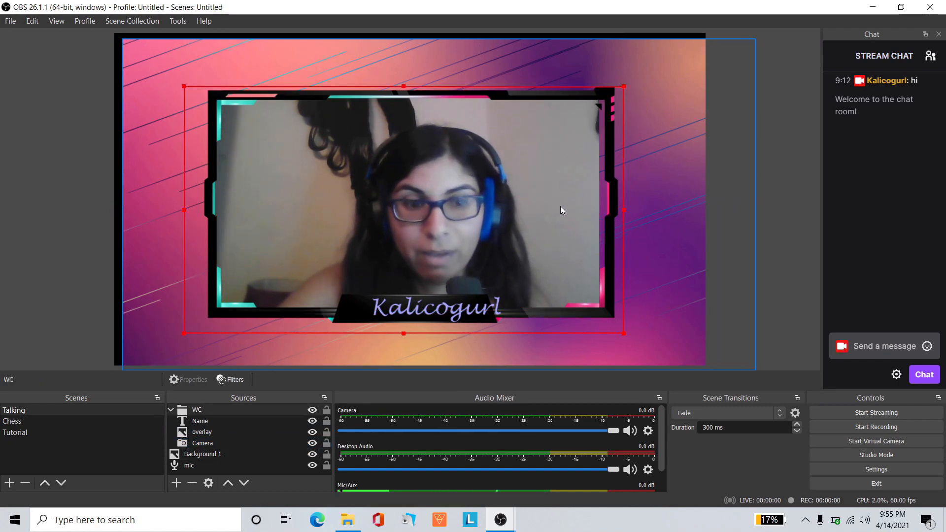
- Extend the Camera source's right edge past the overlay frame and pull the webcam group's right edge inward to the frame
{"action": "left_click", "coordinate": [575, 209]}
{"action": "left_click", "coordinate": [192, 443]}
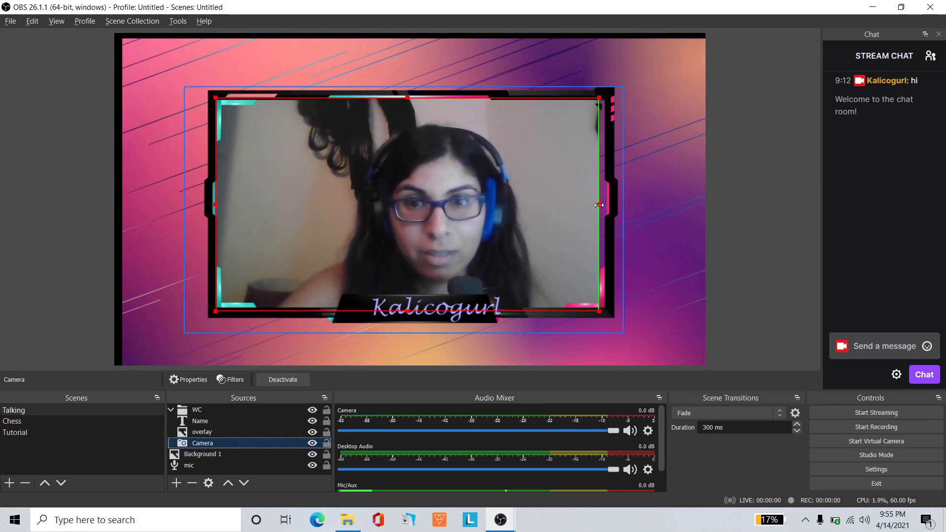
{"action": "left_click_drag", "start_coordinate": [598, 205], "coordinate": [617, 205]}
{"action": "left_click", "coordinate": [618, 205]}
{"action": "left_click", "coordinate": [620, 205]}
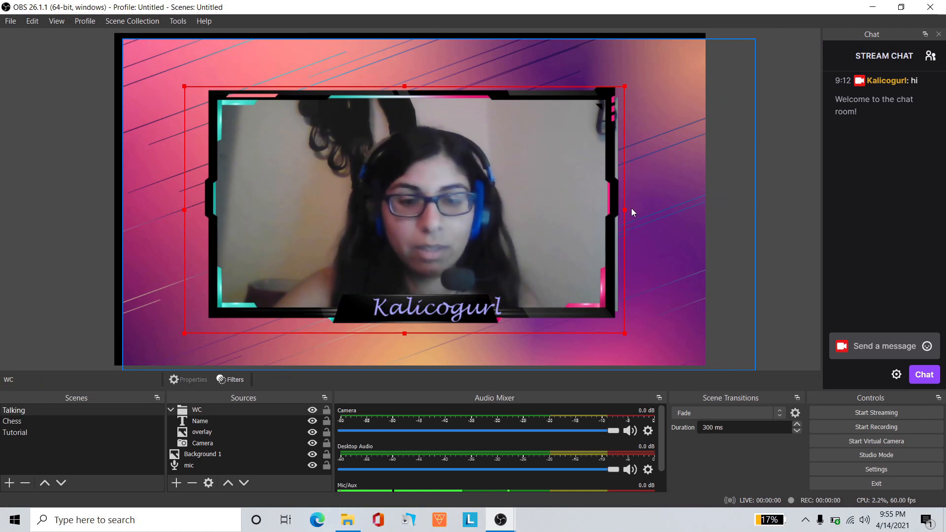
{"action": "left_click_drag", "start_coordinate": [625, 209], "coordinate": [611, 207]}
{"action": "left_click", "coordinate": [726, 208]}
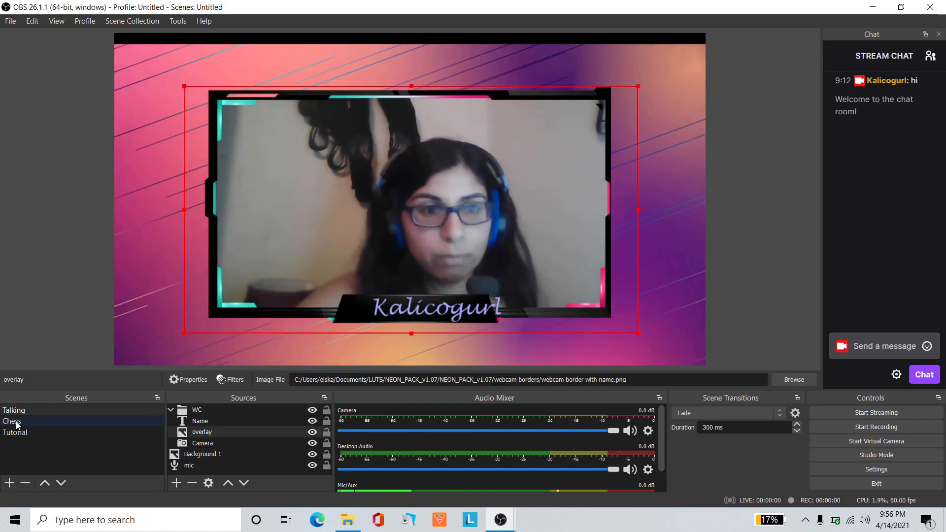
- Switch to the Chess scene and ungroup its Webcam group
{"action": "left_click", "coordinate": [17, 422]}
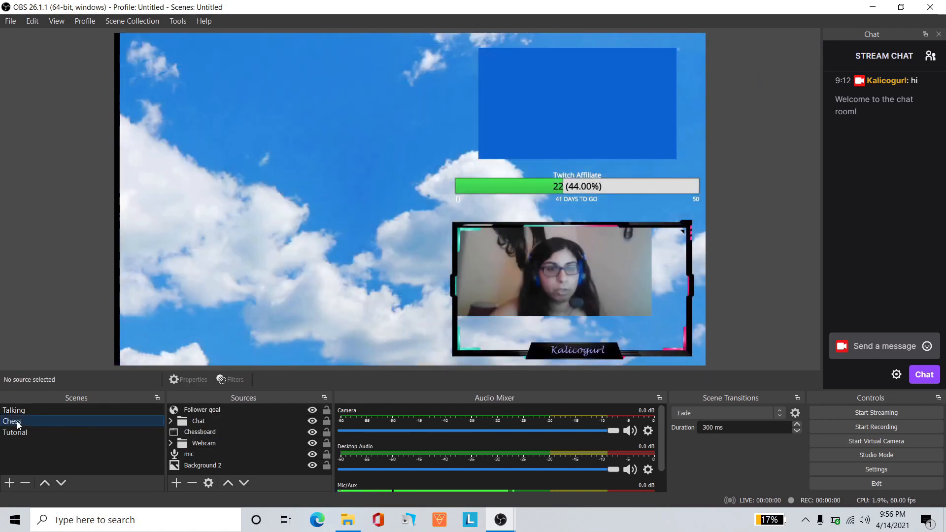
{"action": "left_click", "coordinate": [622, 288]}
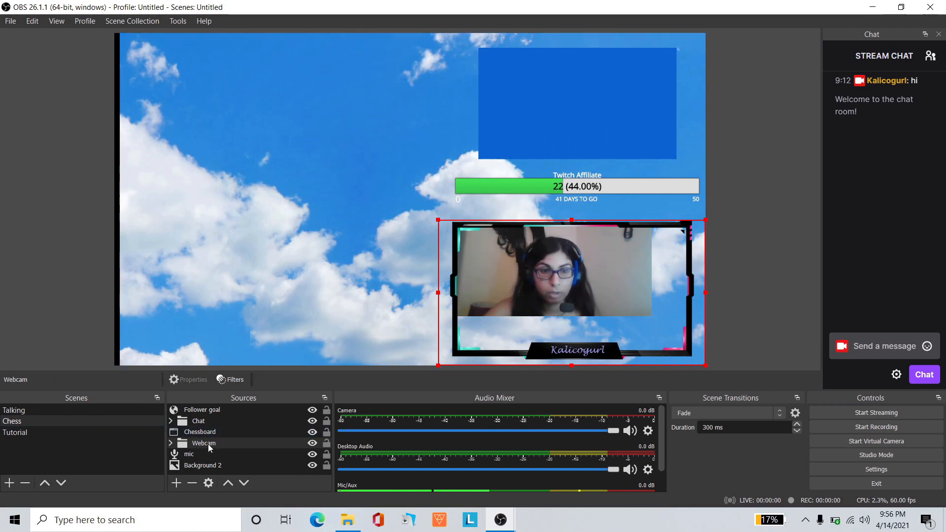
{"action": "right_click", "coordinate": [181, 446]}
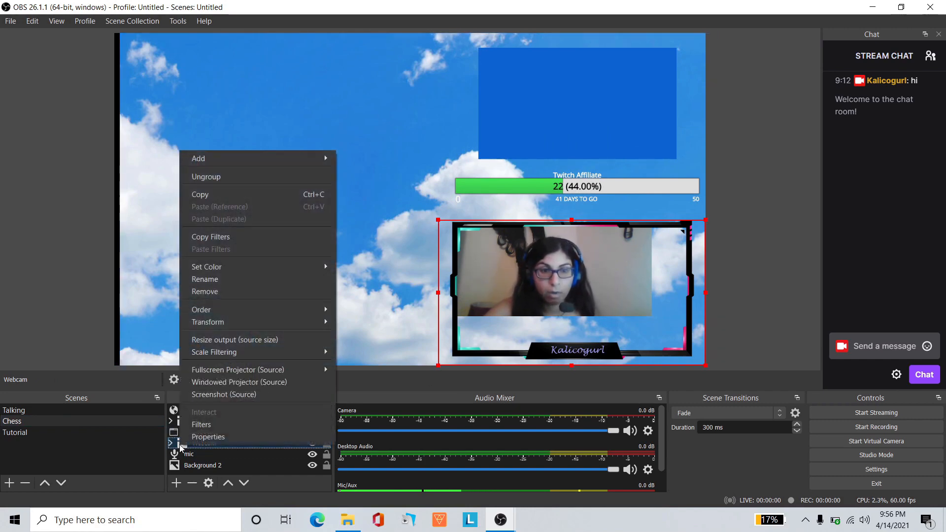
{"action": "left_click", "coordinate": [214, 178]}
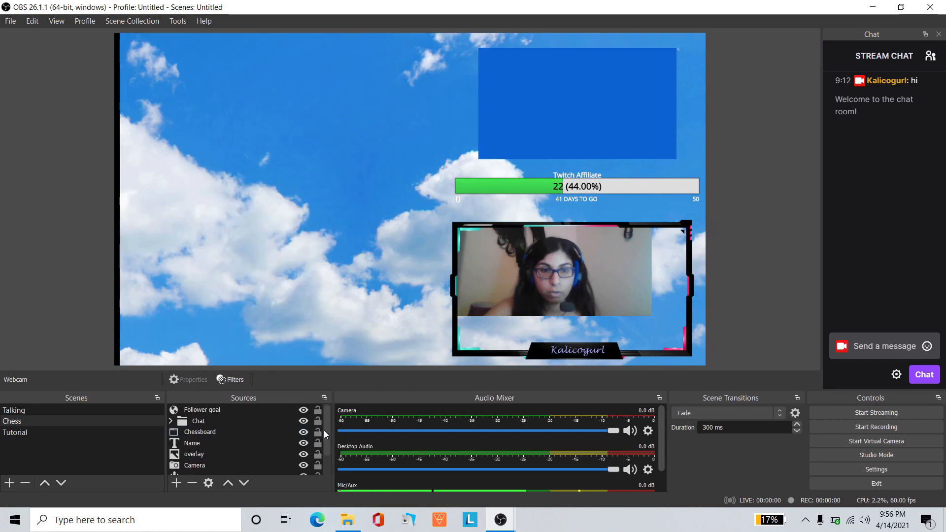
- Enlarge the Camera source to the overlay frame's full height and crop its right edge to fit the frame
{"action": "scroll", "coordinate": [207, 447], "scroll_direction": "down", "scroll_amount": 1}
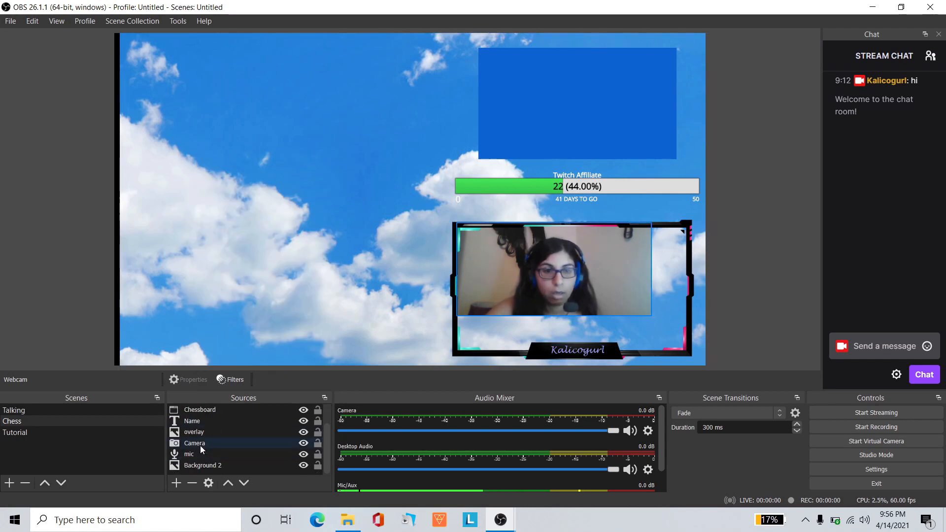
{"action": "left_click", "coordinate": [200, 445]}
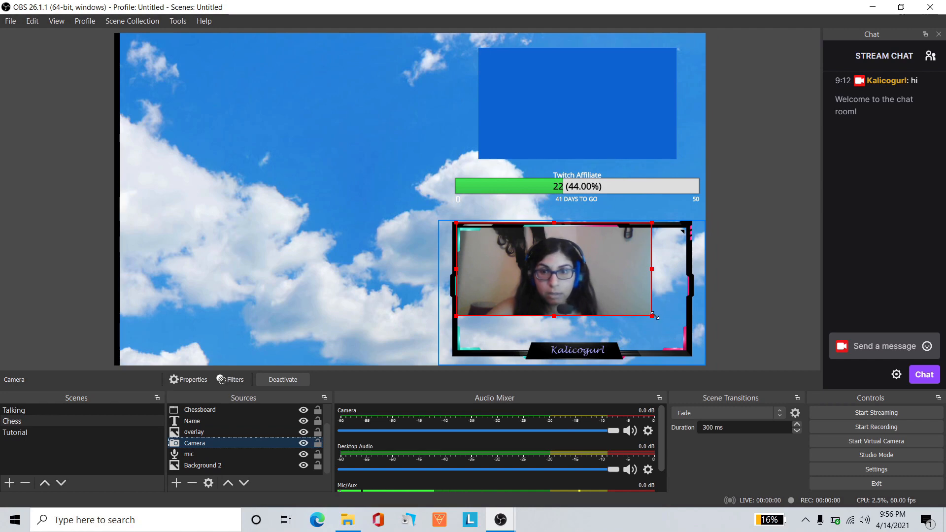
{"action": "left_click_drag", "start_coordinate": [652, 316], "coordinate": [682, 356]}
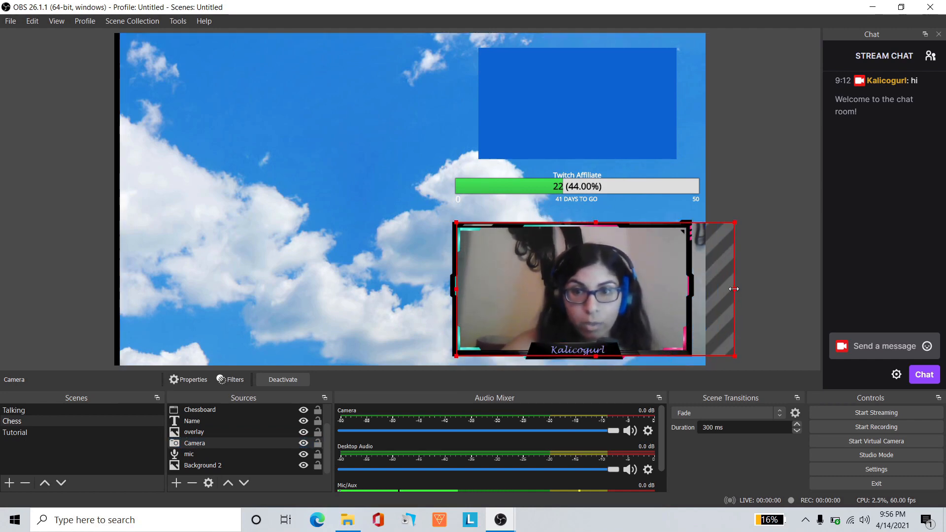
{"action": "left_click_drag", "start_coordinate": [734, 289], "coordinate": [689, 295]}
{"action": "left_click", "coordinate": [750, 288]}
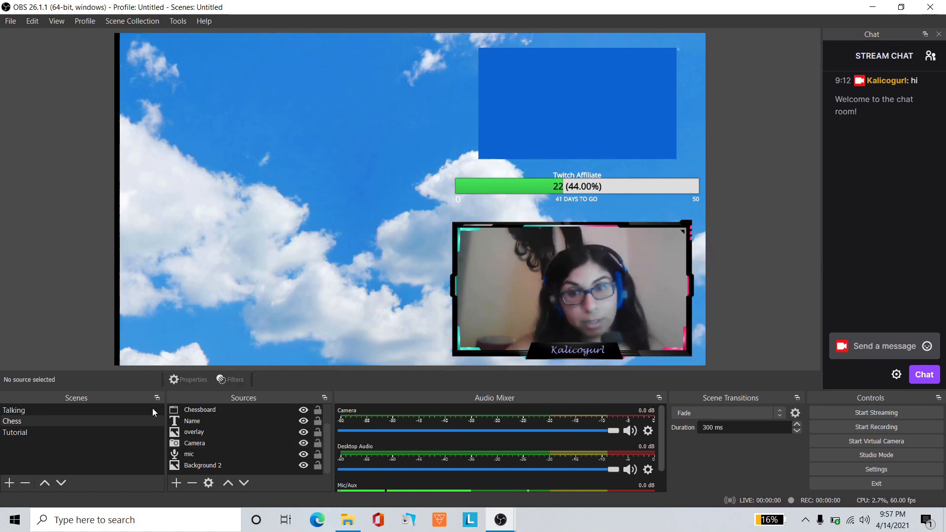
- Place the Name source in a new group named webcam and collapse the group
{"action": "left_click", "coordinate": [193, 442]}
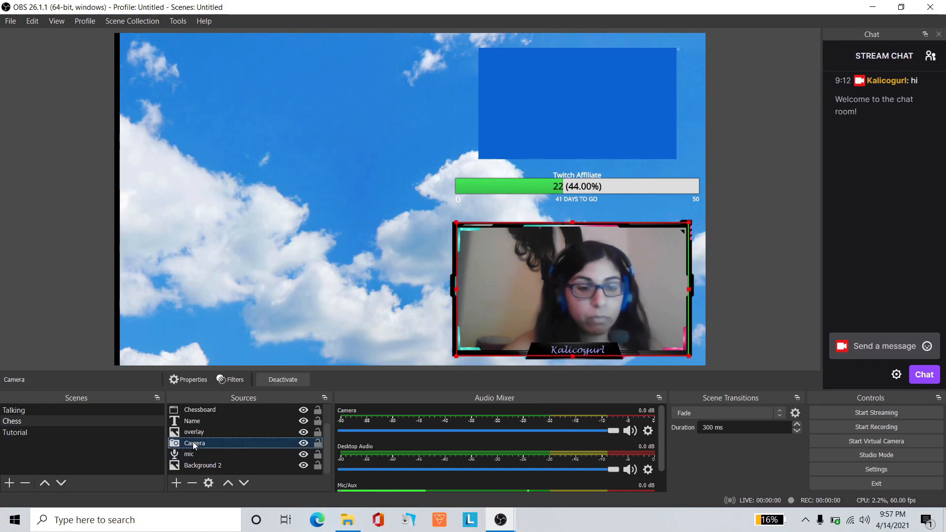
{"action": "left_click", "coordinate": [191, 432]}
{"action": "left_click", "coordinate": [190, 422]}
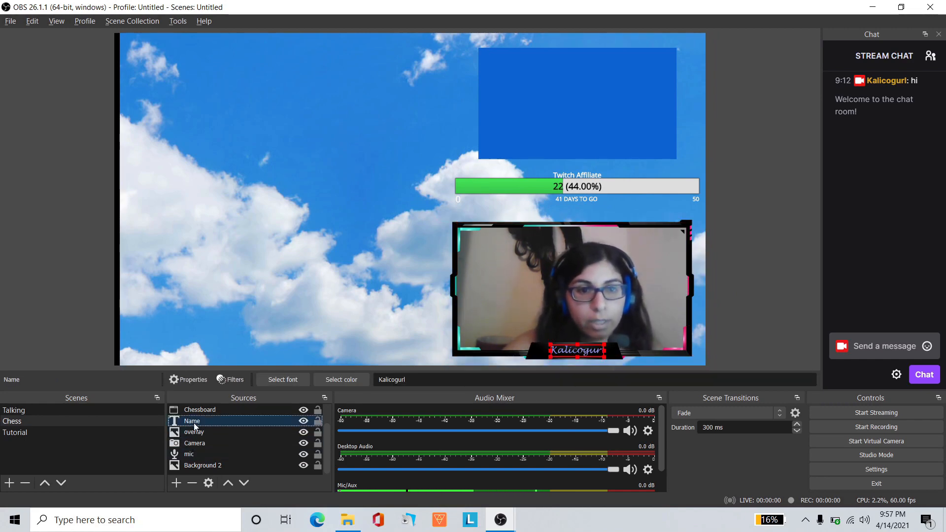
{"action": "right_click", "coordinate": [194, 425]}
{"action": "key", "text": "Down"}
{"action": "key", "text": "Down"}
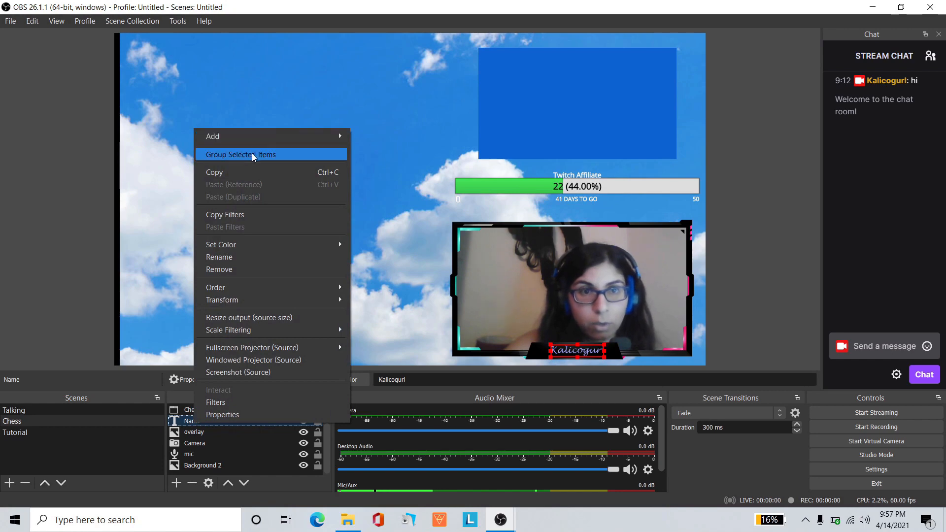
{"action": "key", "text": "Return"}
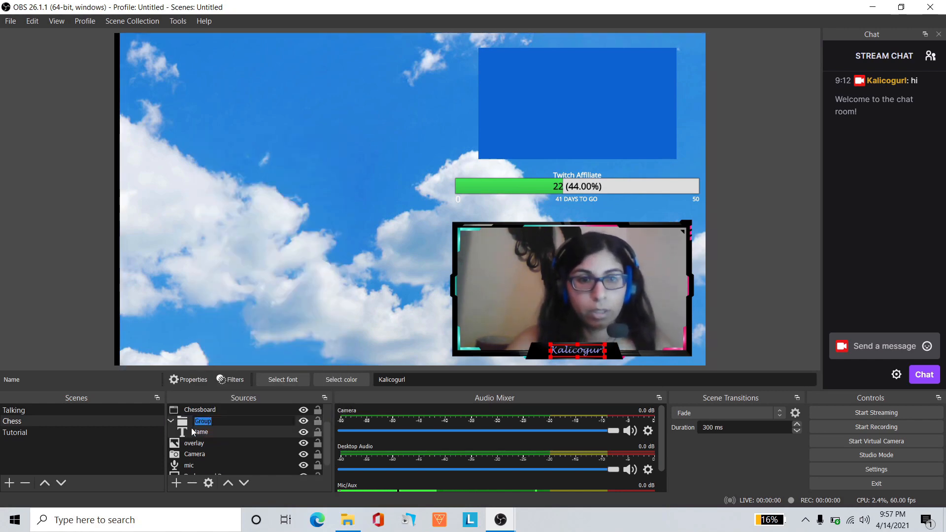
{"action": "type", "text": "webcam"}
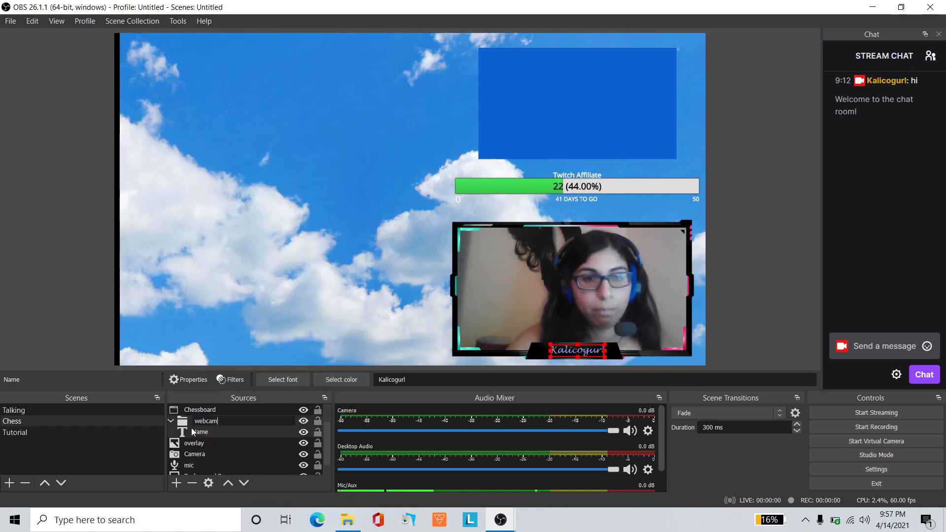
{"action": "key", "text": "Return"}
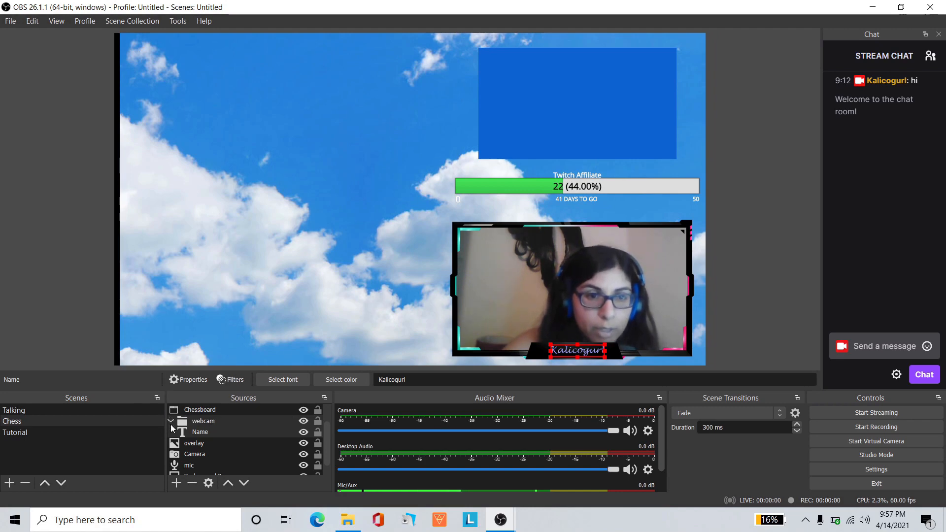
{"action": "left_click", "coordinate": [171, 421]}
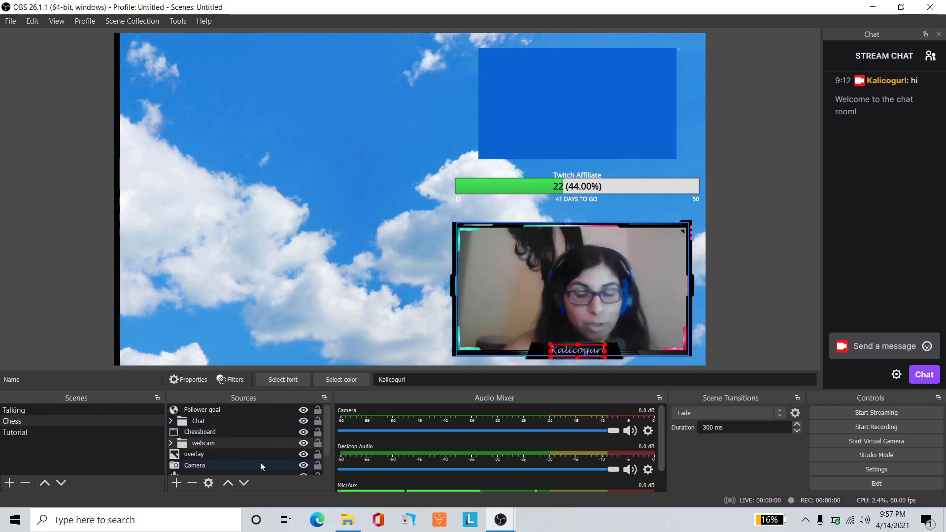
{"action": "left_click", "coordinate": [778, 284]}
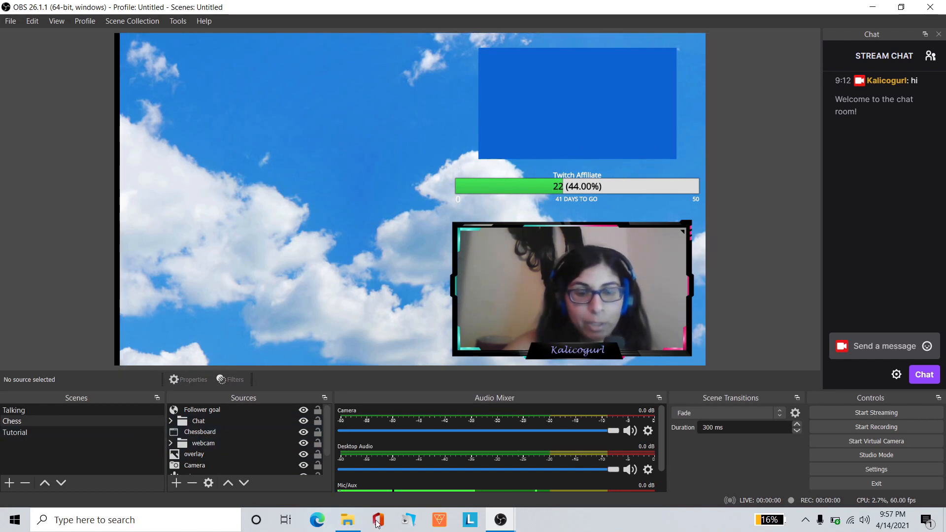
- Switch to the Edge browser, go to chess.com, and open the ongoing daily chess game
{"action": "mouse_move", "coordinate": [356, 523]}
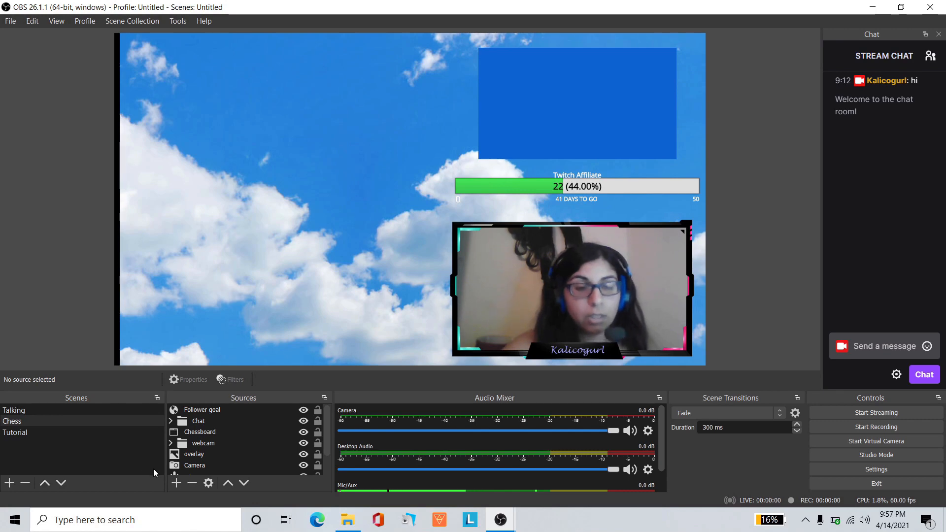
{"action": "left_click", "coordinate": [176, 482]}
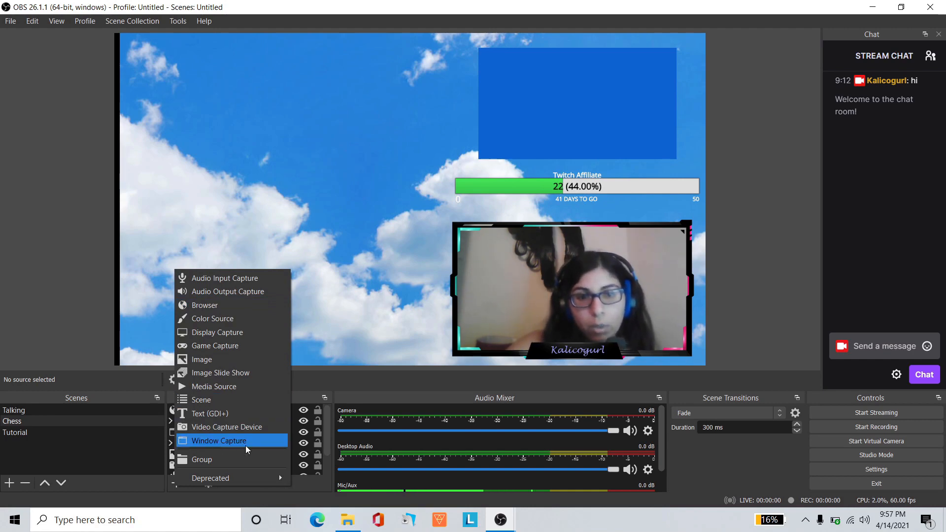
{"action": "left_click", "coordinate": [317, 520]}
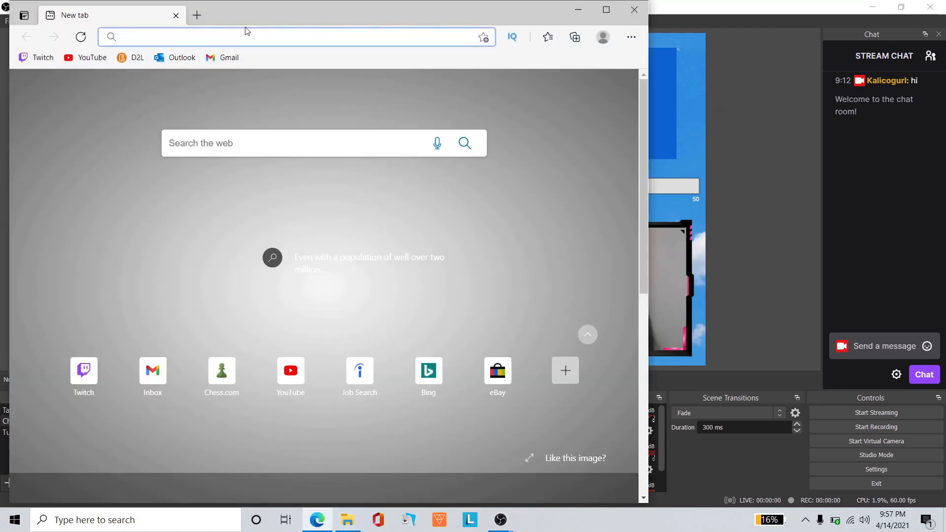
{"action": "type", "text": "chess"}
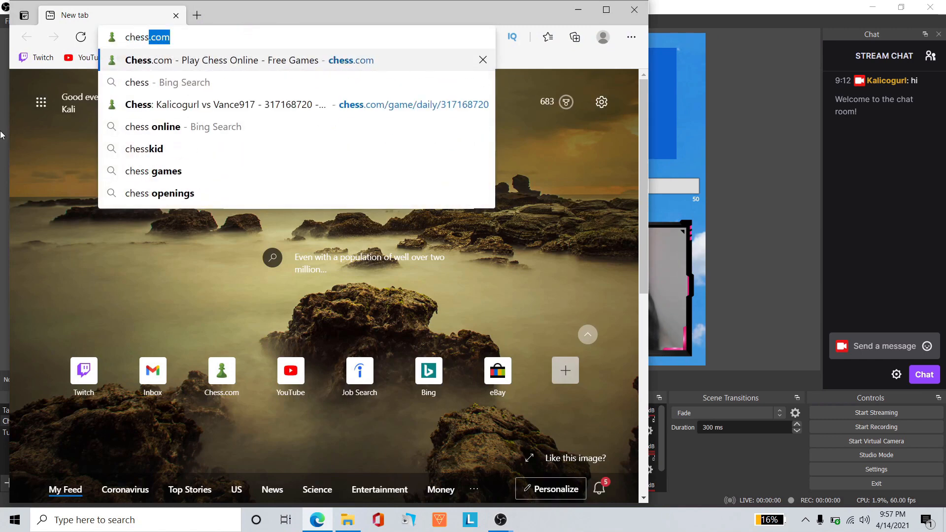
{"action": "key", "text": "Return"}
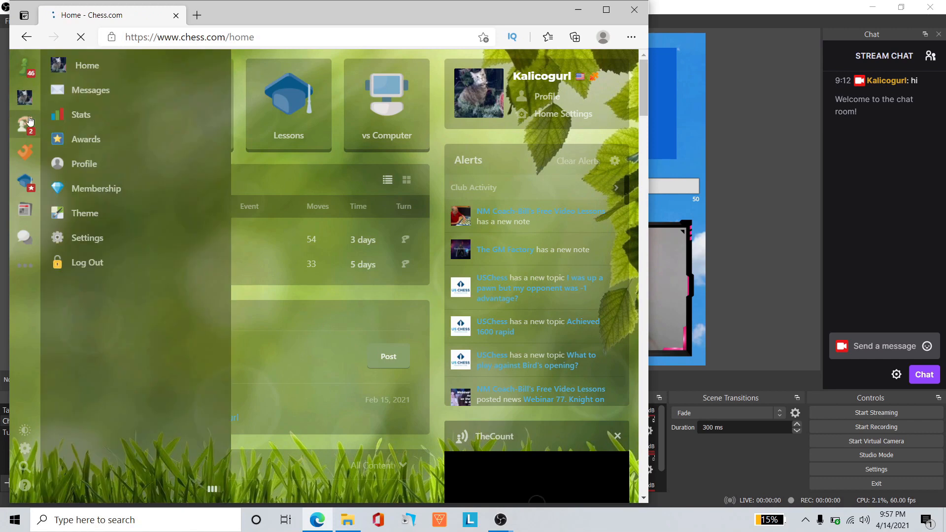
{"action": "left_click", "coordinate": [26, 123]}
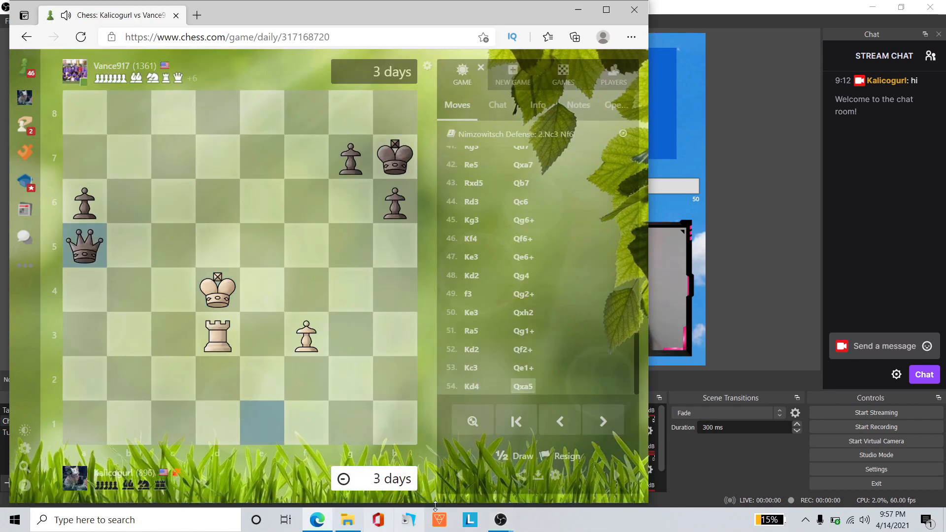
- Switch back to OBS and add a Window Capture source named chess that captures the Edge window with the Chess.com game
{"action": "mouse_move", "coordinate": [501, 518]}
{"action": "left_click", "coordinate": [450, 473]}
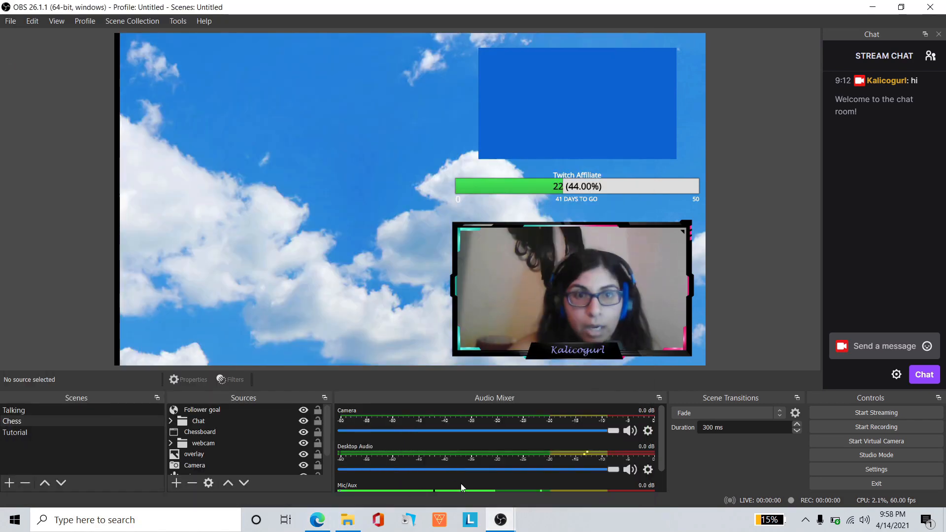
{"action": "left_click", "coordinate": [176, 483]}
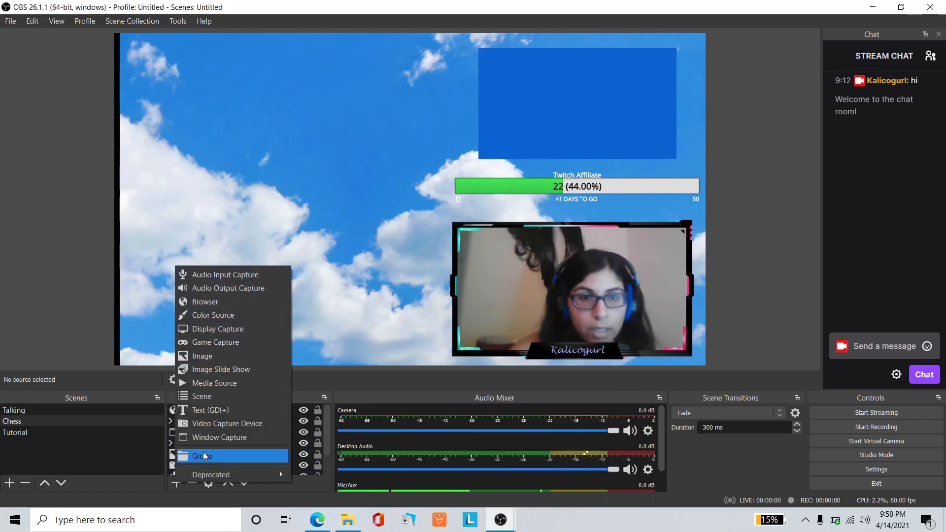
{"action": "left_click", "coordinate": [212, 437]}
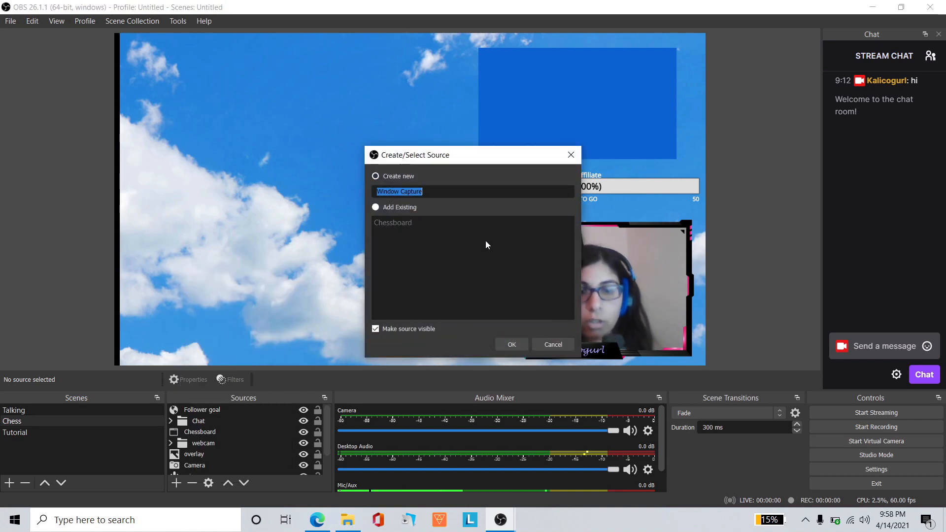
{"action": "type", "text": "chess"}
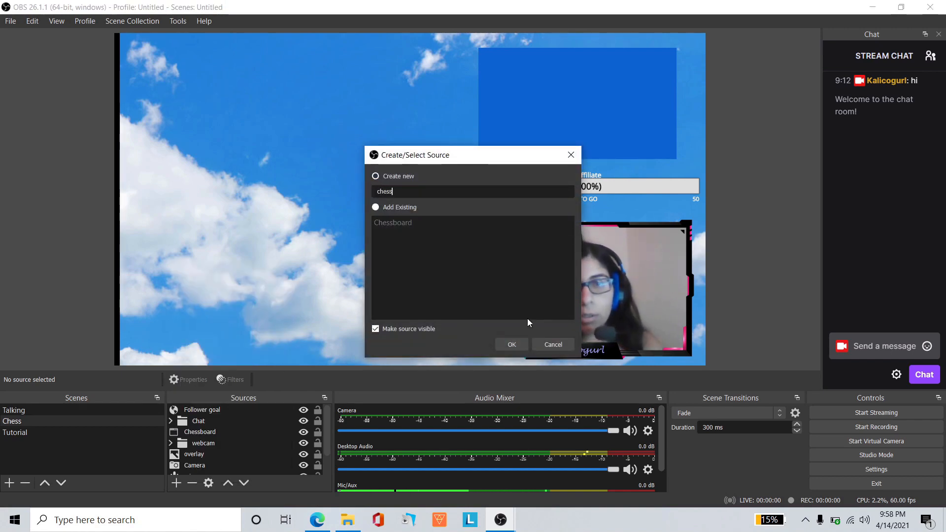
{"action": "left_click", "coordinate": [512, 345]}
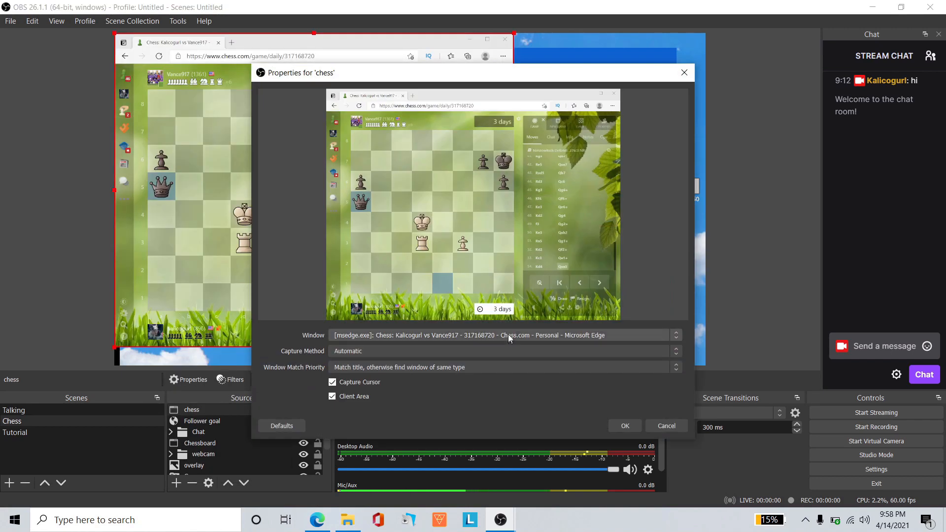
{"action": "left_click", "coordinate": [625, 426]}
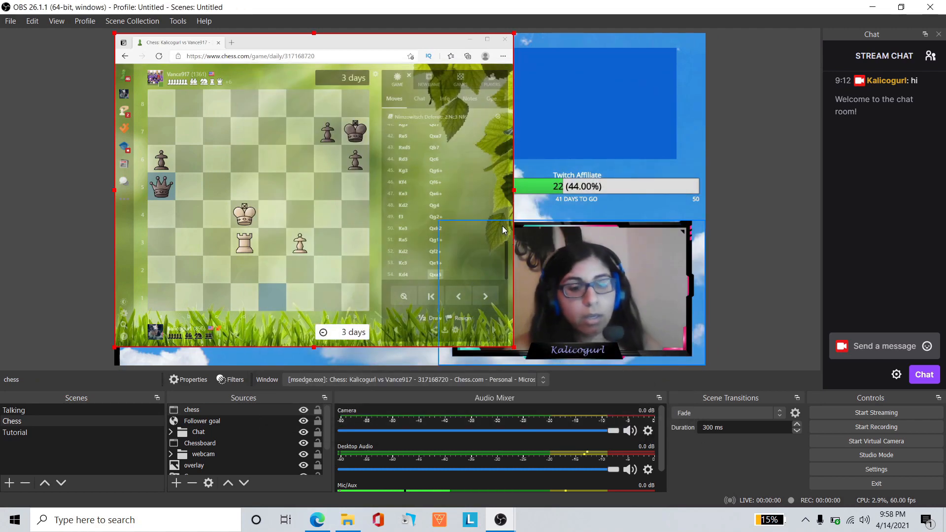
- Crop the chess capture to the board by trimming its right and top edges, enlarge it slightly, and reposition it over the background
{"action": "left_click_drag", "start_coordinate": [515, 190], "coordinate": [386, 190]}
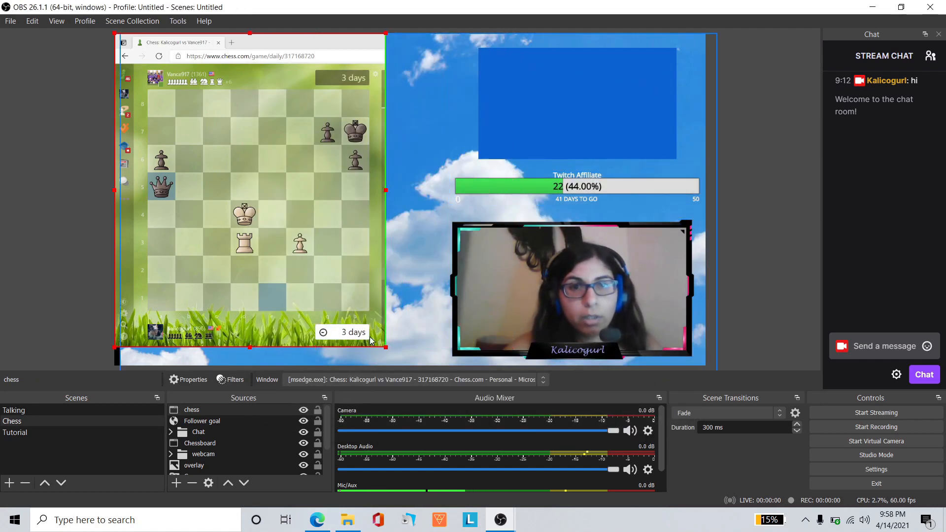
{"action": "left_click_drag", "start_coordinate": [249, 34], "coordinate": [251, 69]}
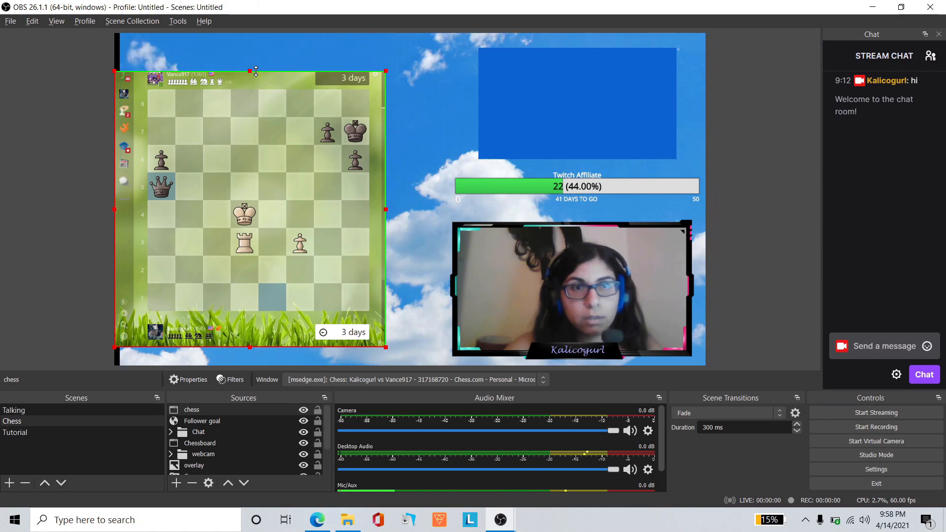
{"action": "left_click_drag", "start_coordinate": [387, 70], "coordinate": [400, 56]}
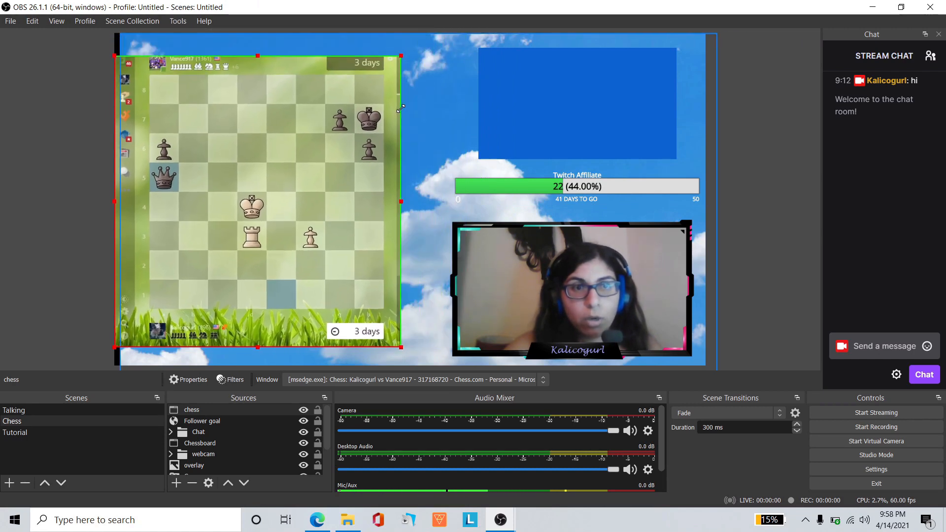
{"action": "left_click_drag", "start_coordinate": [332, 203], "coordinate": [351, 199]}
{"action": "left_click", "coordinate": [353, 222]}
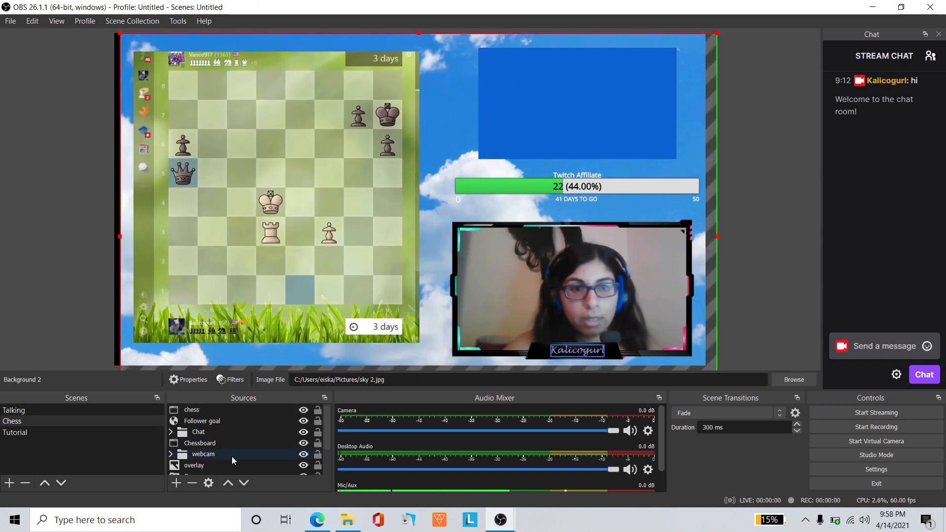
- Remove the chess window capture source from the Chess scene
{"action": "scroll", "coordinate": [203, 458], "scroll_direction": "down", "scroll_amount": 1}
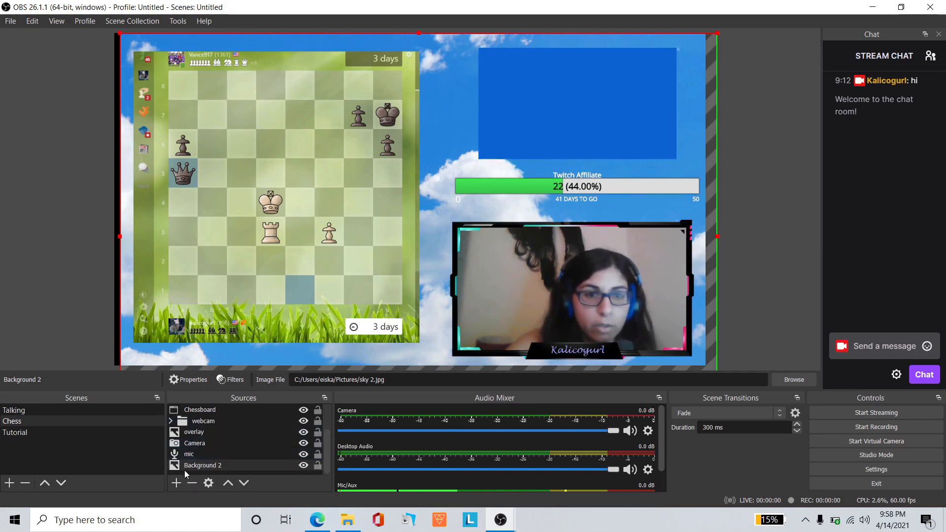
{"action": "scroll", "coordinate": [216, 441], "scroll_direction": "up", "scroll_amount": 1}
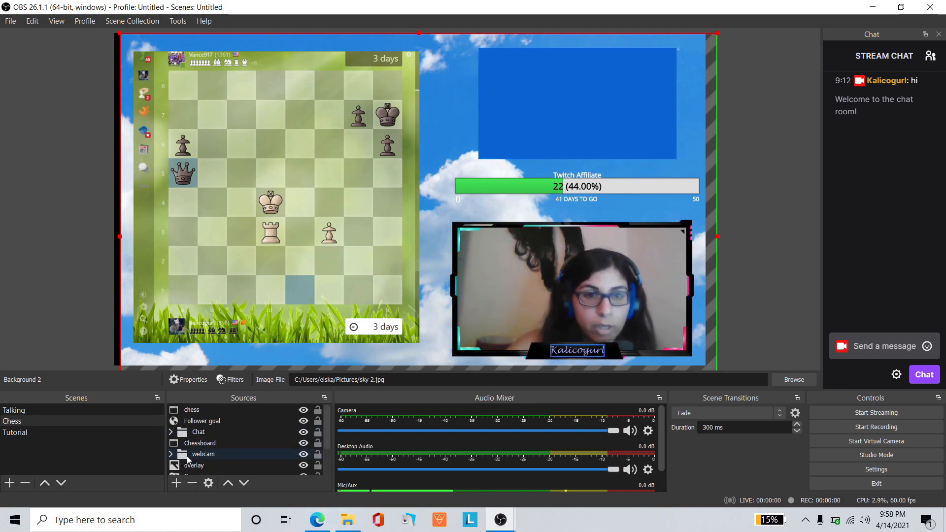
{"action": "left_click", "coordinate": [194, 412]}
{"action": "right_click", "coordinate": [187, 410]}
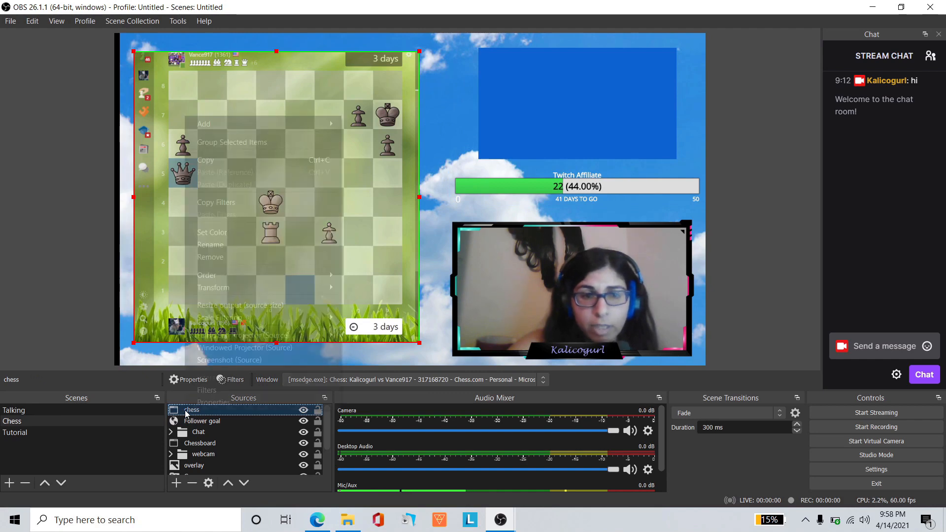
{"action": "left_click", "coordinate": [235, 257]}
{"action": "left_click", "coordinate": [503, 276]}
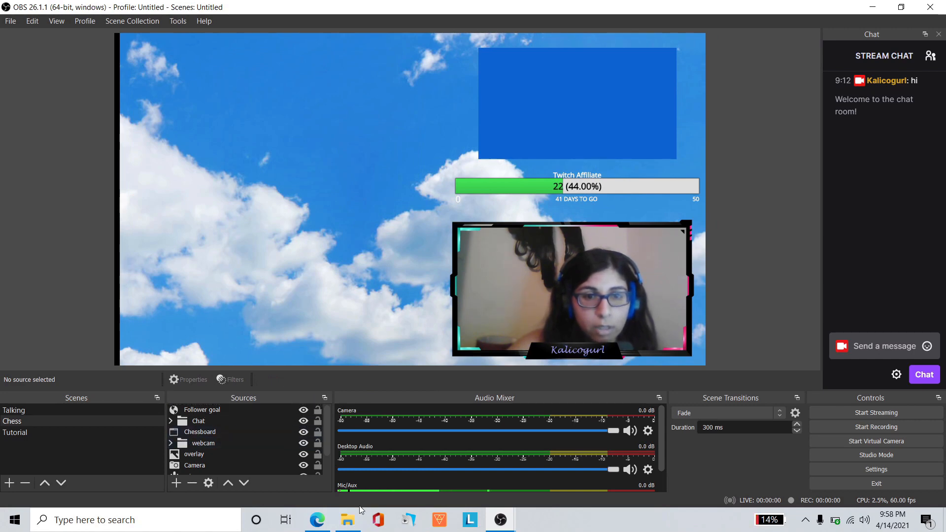
- Switch to the Edge browser showing the chess game and maximize its window
{"action": "left_click", "coordinate": [348, 526]}
{"action": "left_click", "coordinate": [347, 526]}
{"action": "left_click", "coordinate": [318, 521]}
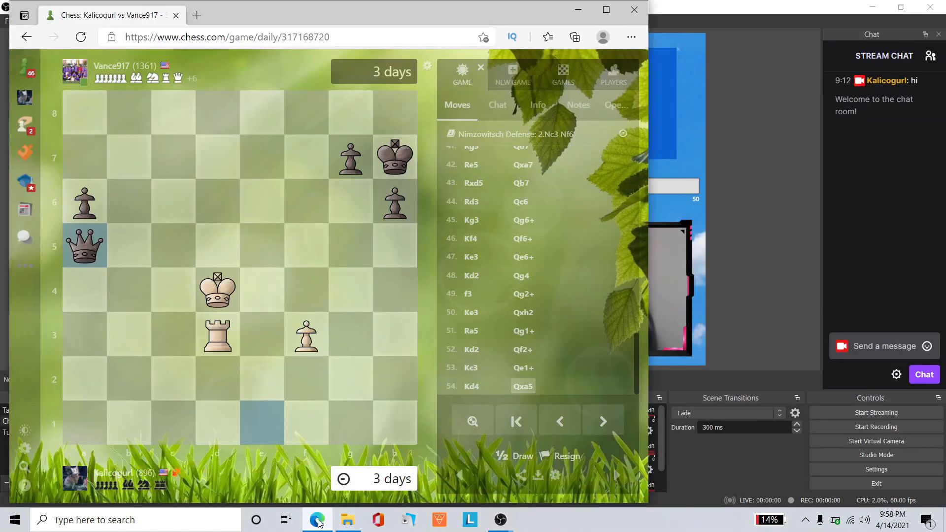
{"action": "left_click", "coordinate": [619, 14]}
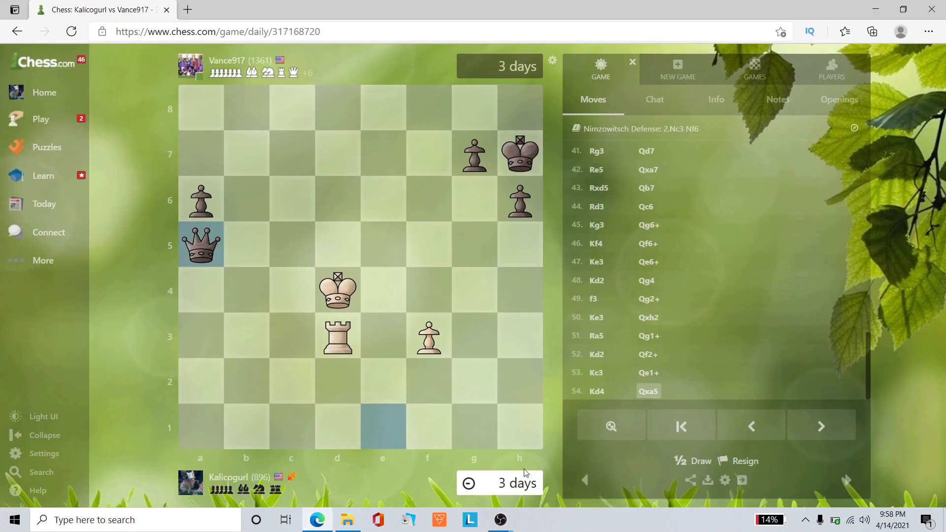
- Return to OBS and set the Chessboard source to capture the Chess.com - Personal - Microsoft Edge window
{"action": "mouse_move", "coordinate": [497, 528]}
{"action": "left_click", "coordinate": [460, 478]}
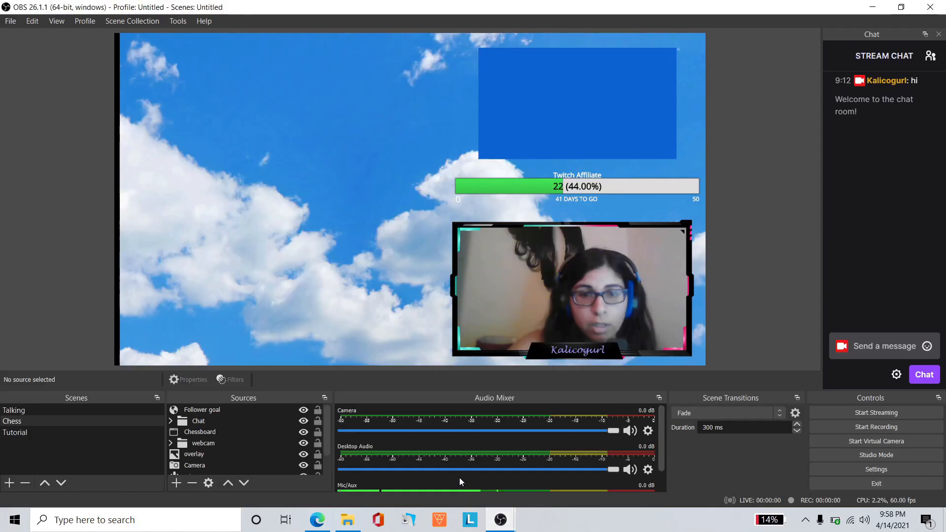
{"action": "left_click", "coordinate": [192, 432]}
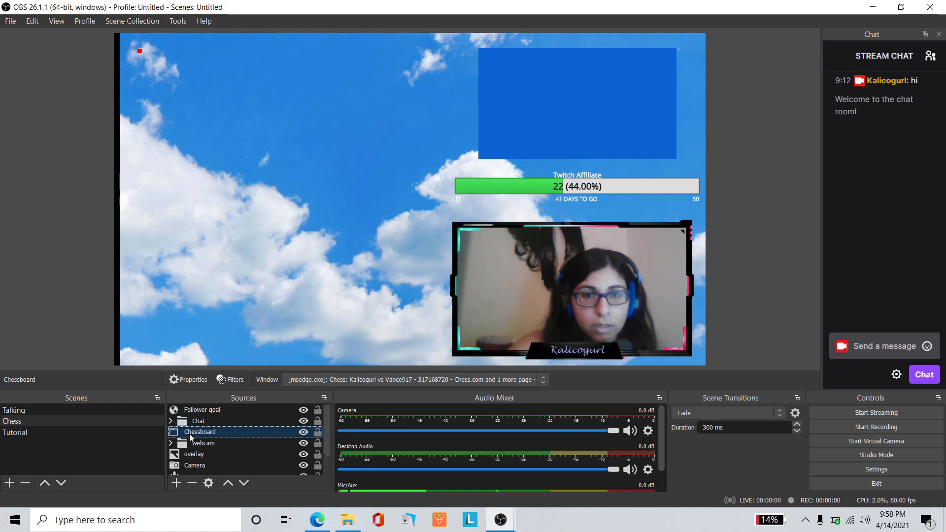
{"action": "left_click", "coordinate": [528, 380]}
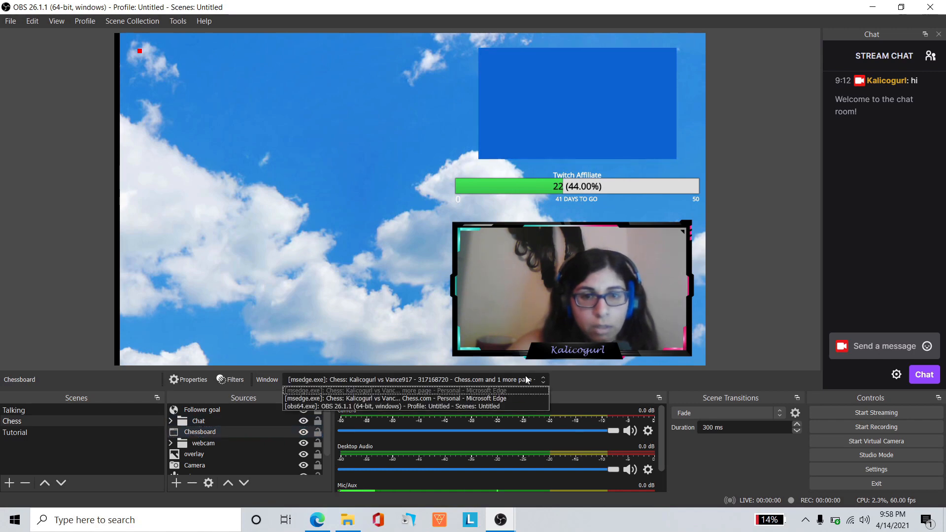
{"action": "left_click", "coordinate": [511, 399]}
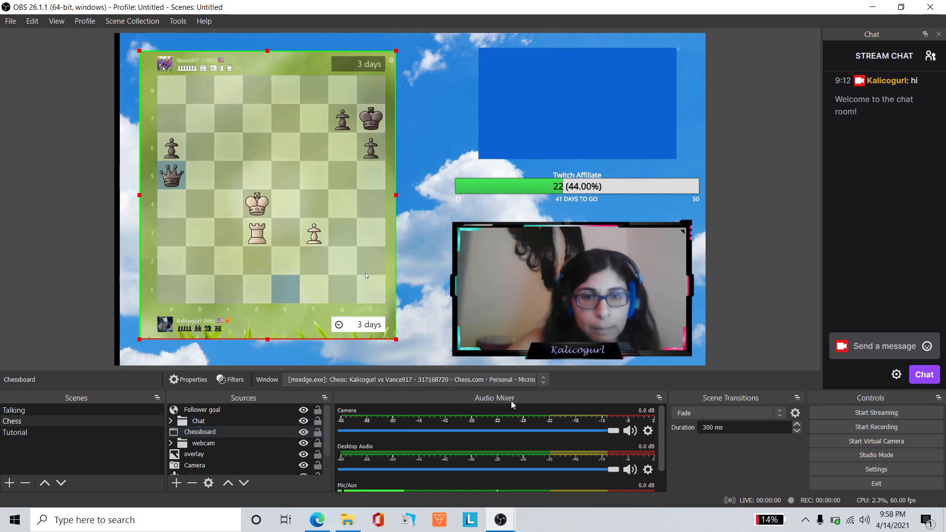
{"action": "left_click", "coordinate": [521, 379]}
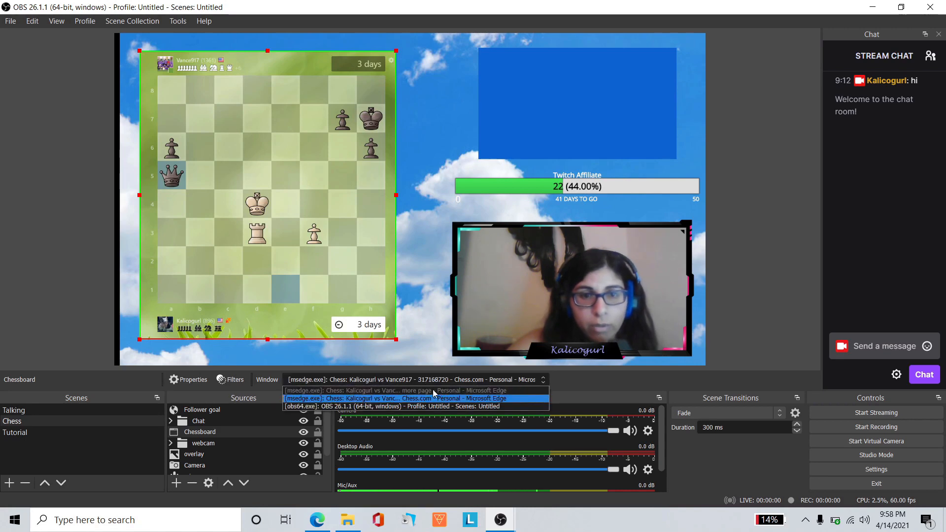
{"action": "left_click", "coordinate": [403, 400]}
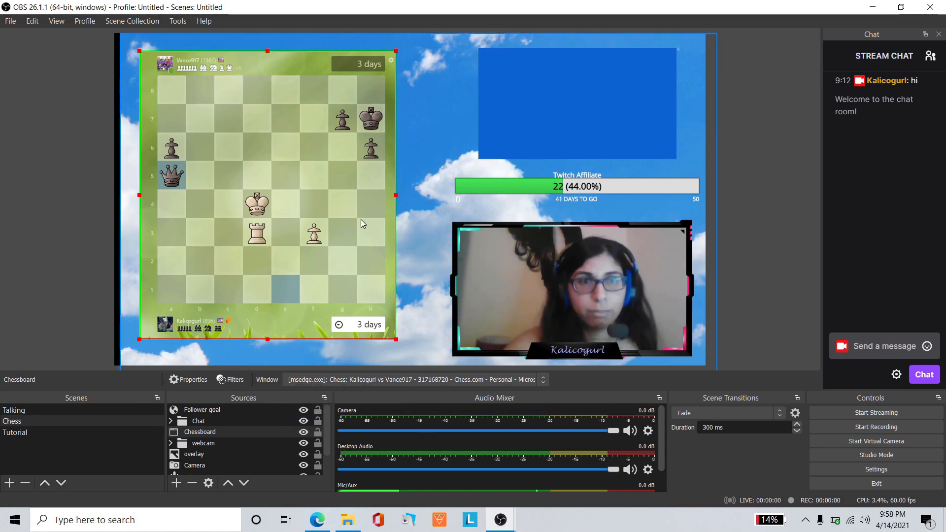
{"action": "left_click", "coordinate": [744, 194]}
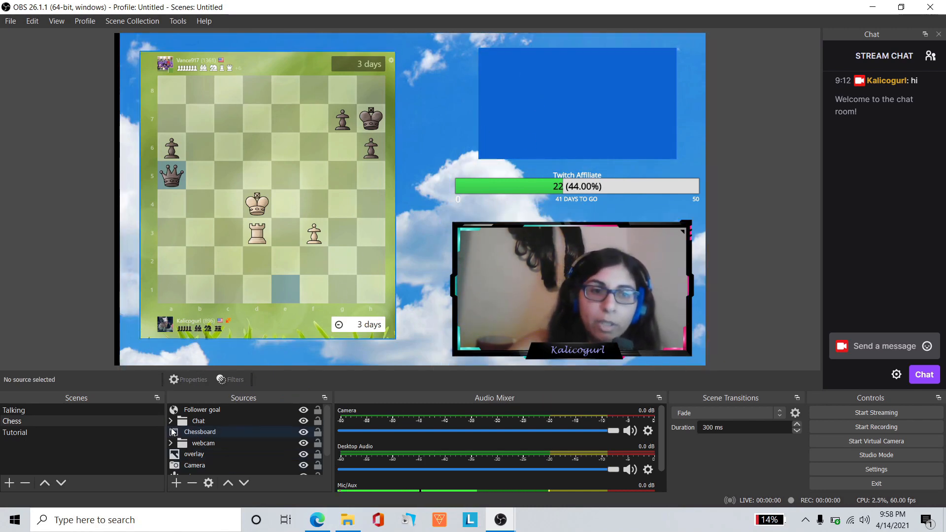
- Switch to the Edge browser and open the Streamlabs Widgets Gallery in a new tab
{"action": "mouse_move", "coordinate": [318, 523]}
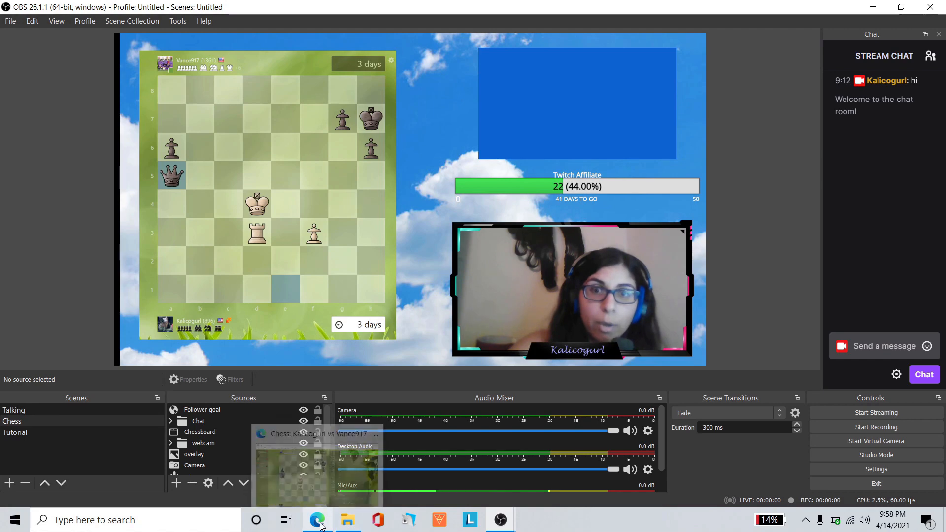
{"action": "left_click", "coordinate": [317, 468]}
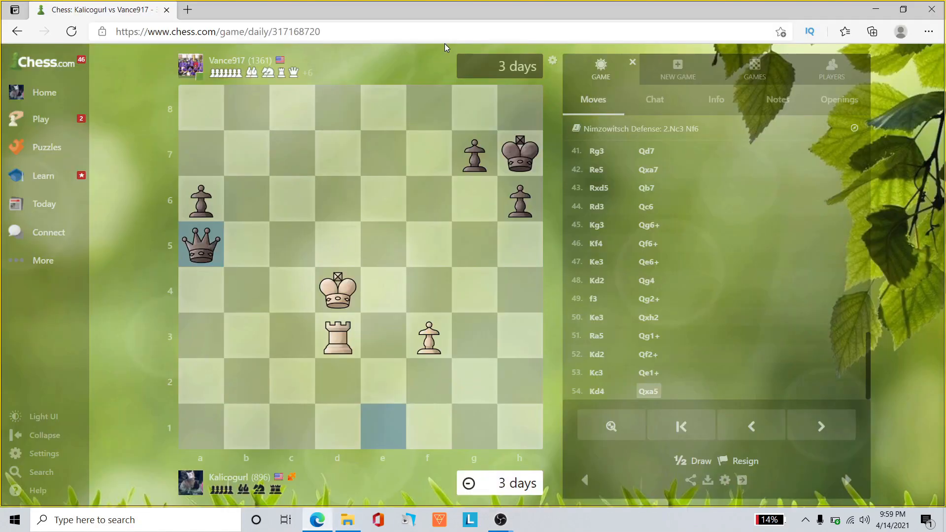
{"action": "left_click", "coordinate": [188, 10]}
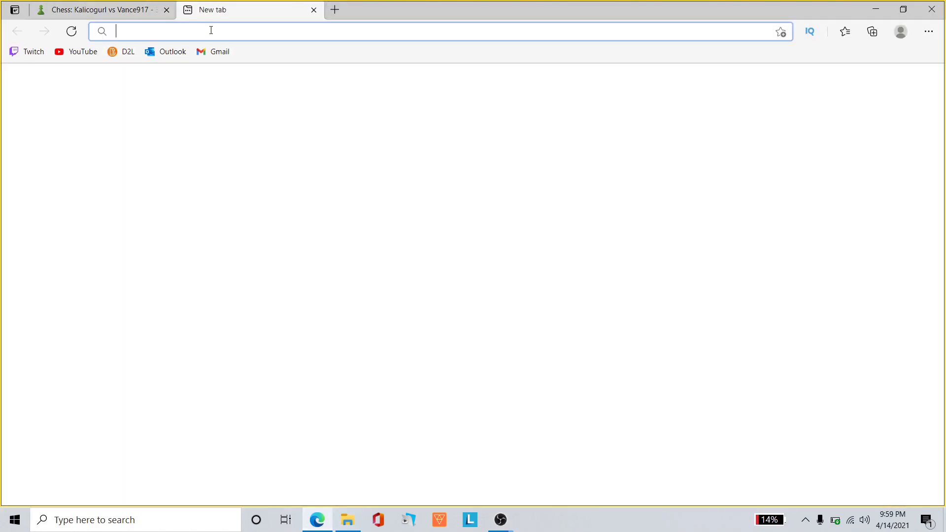
{"action": "type", "text": "streamlabs obs"}
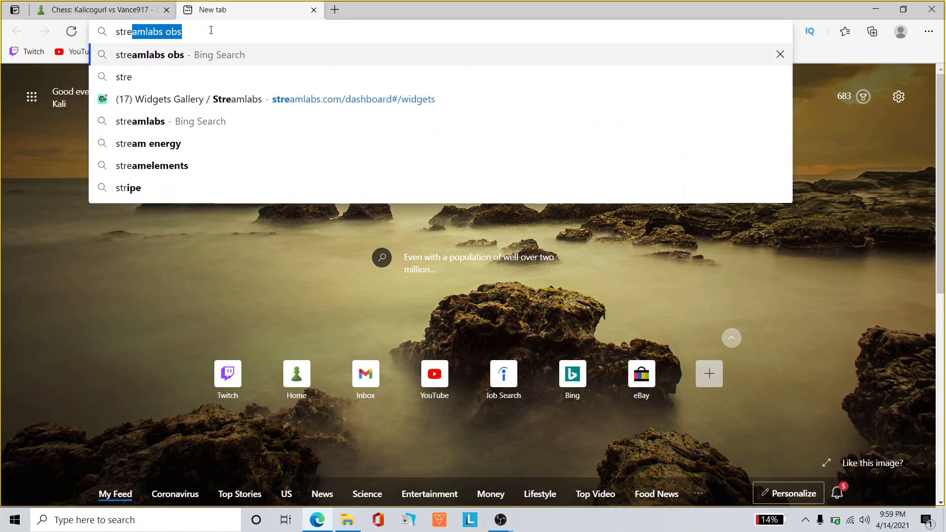
{"action": "left_click", "coordinate": [238, 102]}
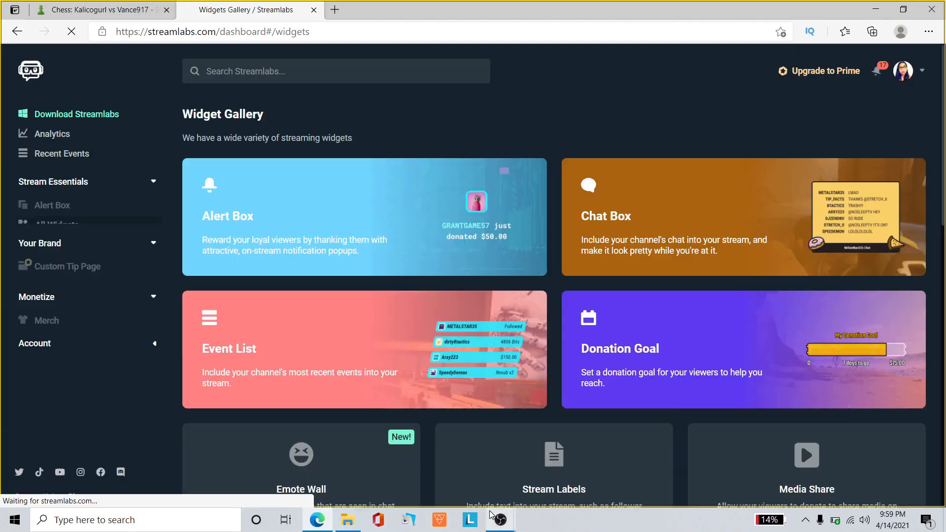
{"action": "scroll", "coordinate": [359, 288], "scroll_direction": "down", "scroll_amount": 3}
{"action": "scroll", "coordinate": [416, 316], "scroll_direction": "up", "scroll_amount": 3}
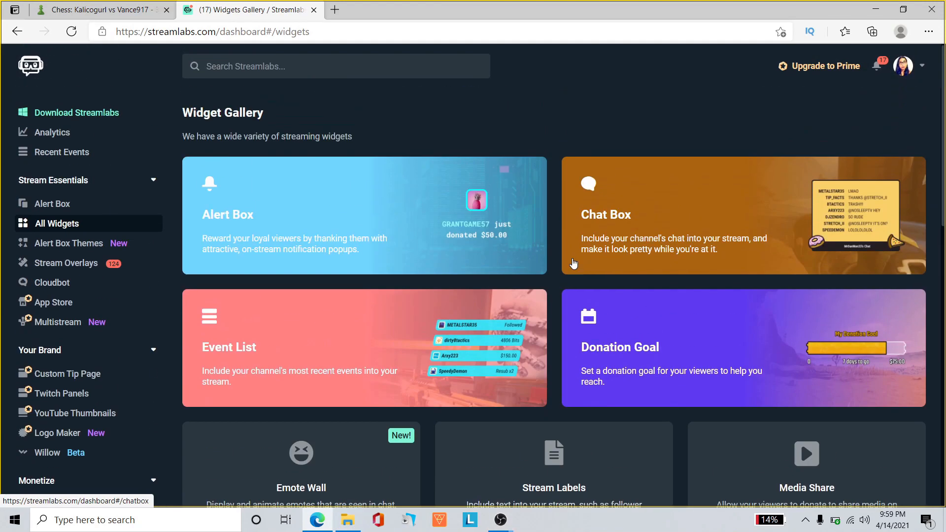
- Open the Chat Box widget in Streamlabs, copy its widget URL, and return to OBS
{"action": "left_click", "coordinate": [688, 253]}
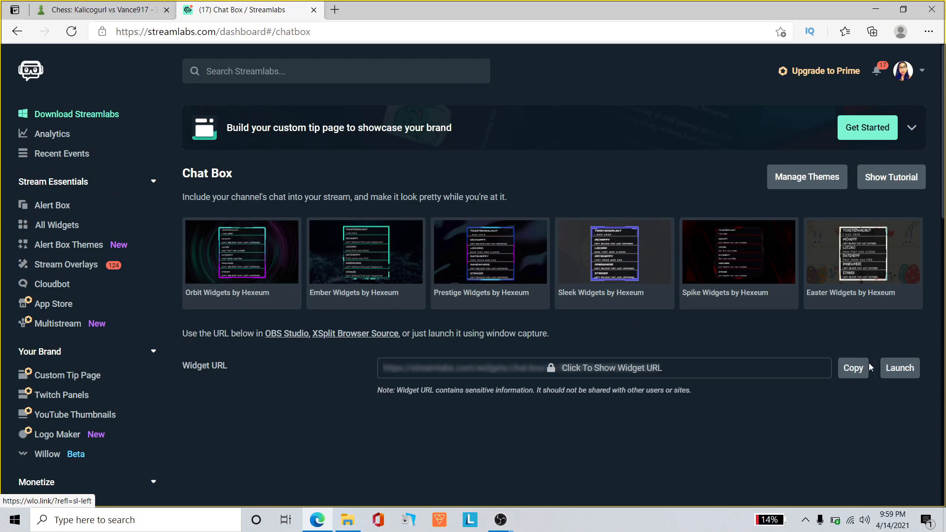
{"action": "double_click", "coordinate": [853, 368]}
{"action": "mouse_move", "coordinate": [499, 517]}
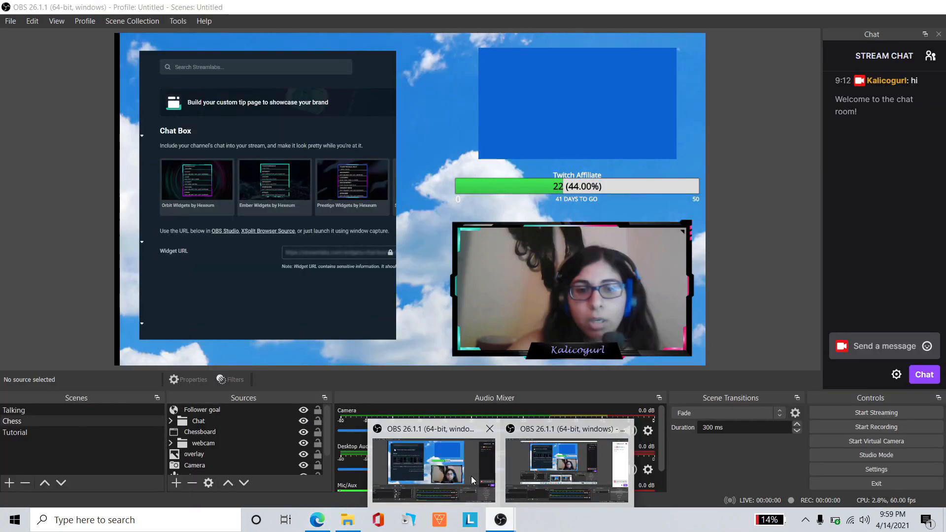
{"action": "left_click", "coordinate": [472, 446]}
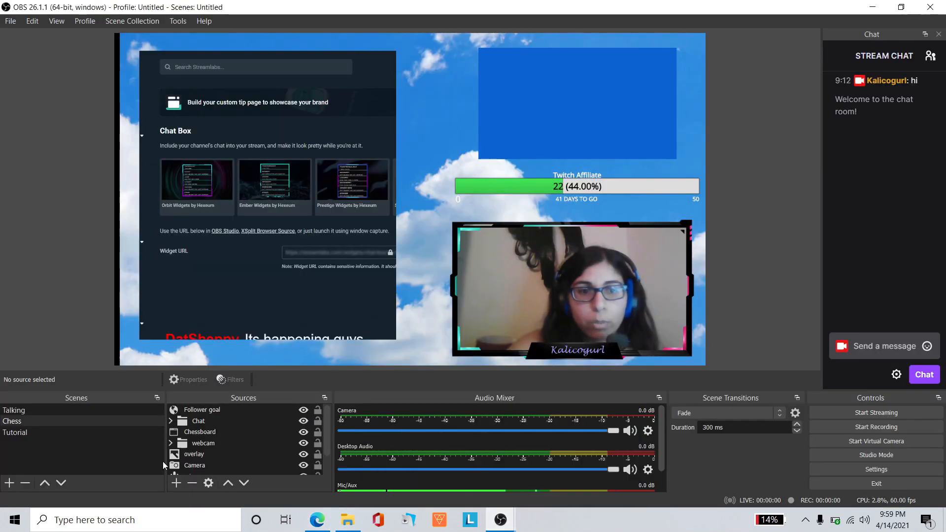
{"action": "scroll", "coordinate": [197, 458], "scroll_direction": "down", "scroll_amount": 1}
{"action": "left_click", "coordinate": [176, 483]}
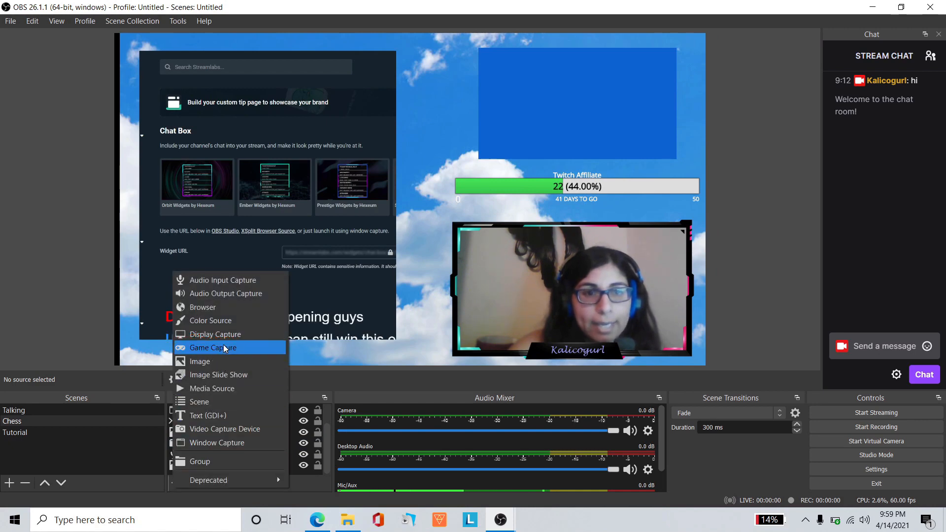
{"action": "left_click", "coordinate": [197, 307]}
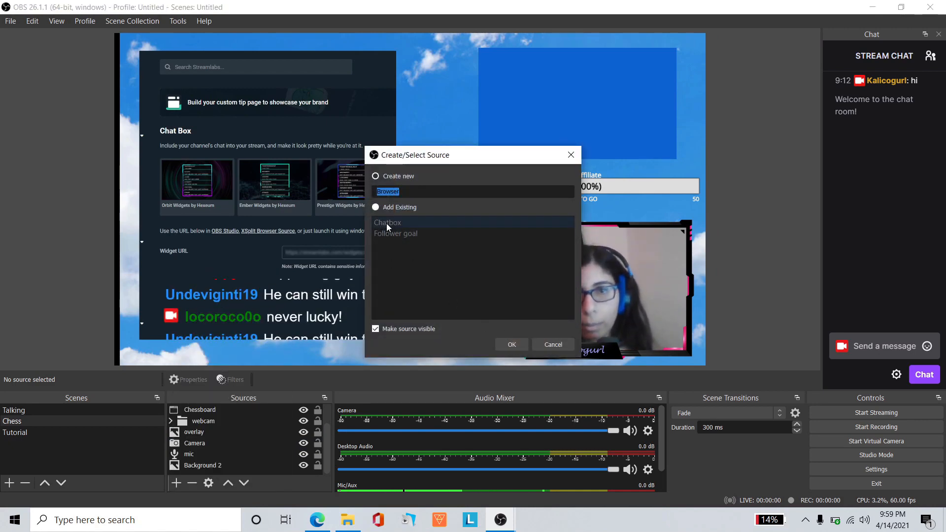
{"action": "left_click", "coordinate": [557, 344]}
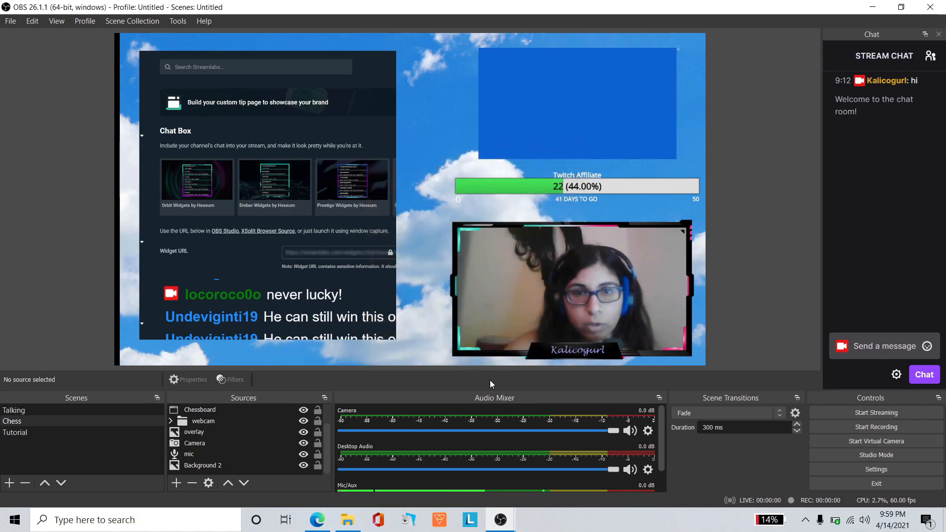
- Expand the Chat group and inspect the URL and size settings in the Chatbox source's properties
{"action": "scroll", "coordinate": [202, 446], "scroll_direction": "up", "scroll_amount": 1}
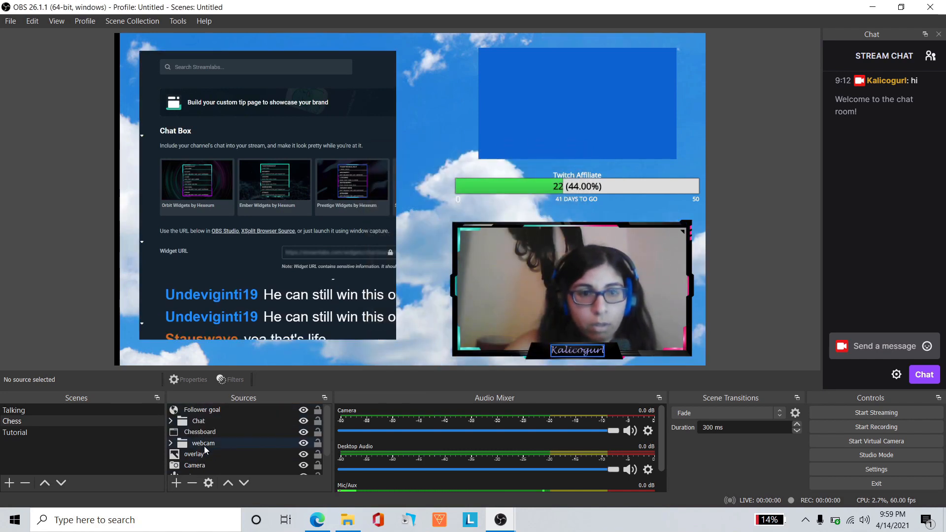
{"action": "left_click", "coordinate": [203, 422]}
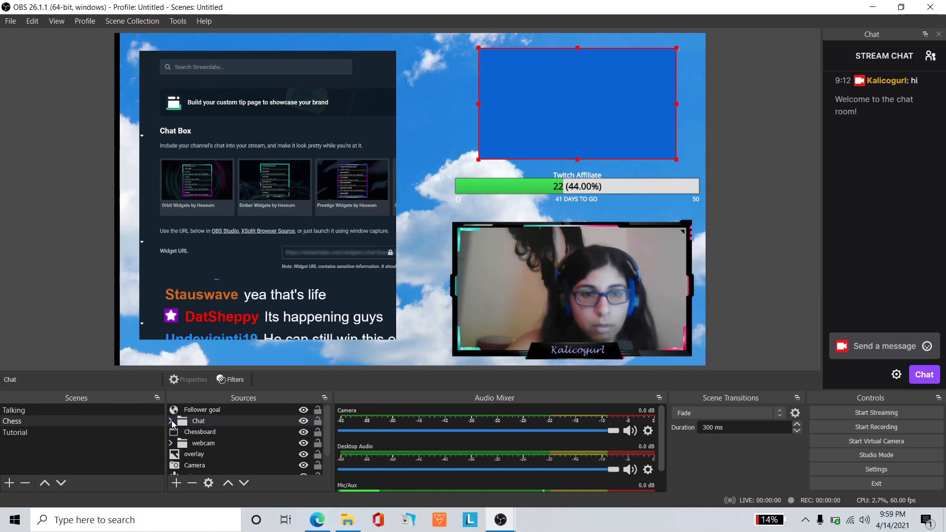
{"action": "left_click", "coordinate": [171, 422]}
{"action": "left_click", "coordinate": [203, 431]}
{"action": "right_click", "coordinate": [199, 434]}
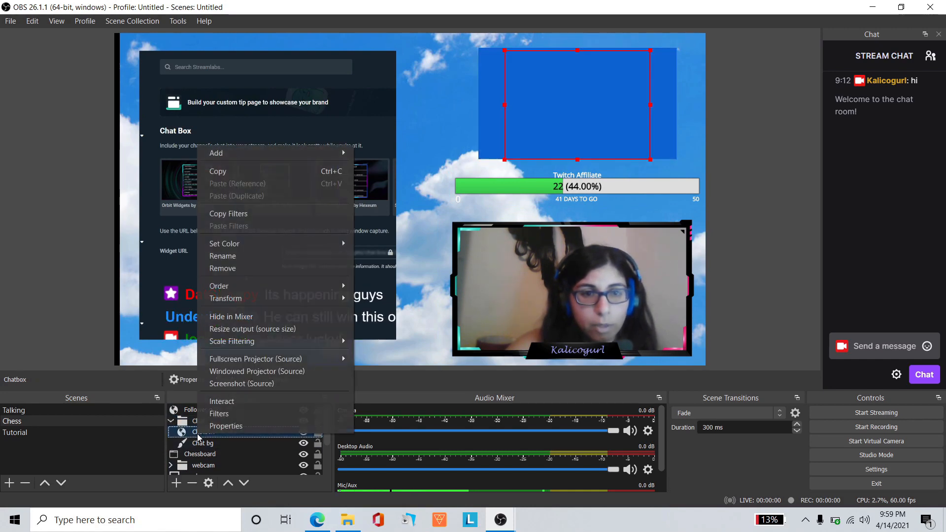
{"action": "left_click", "coordinate": [212, 425]}
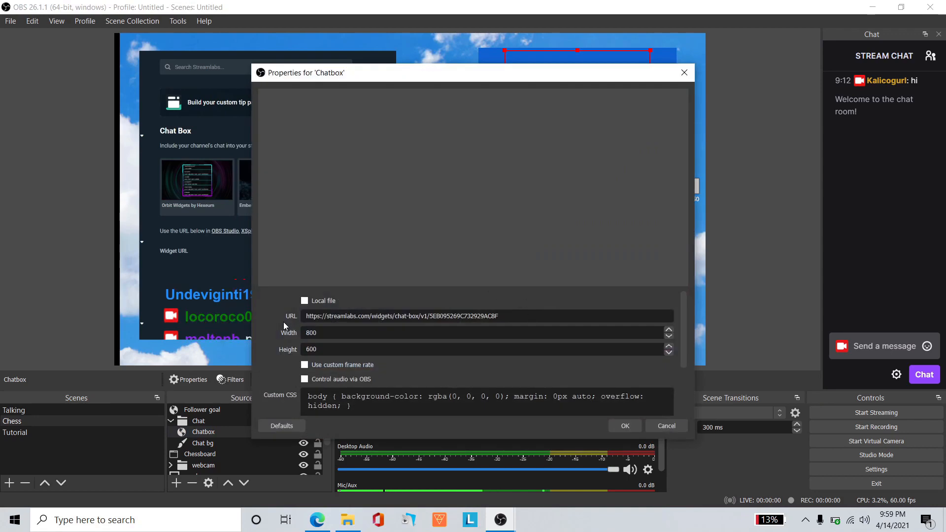
{"action": "left_click", "coordinate": [665, 426]}
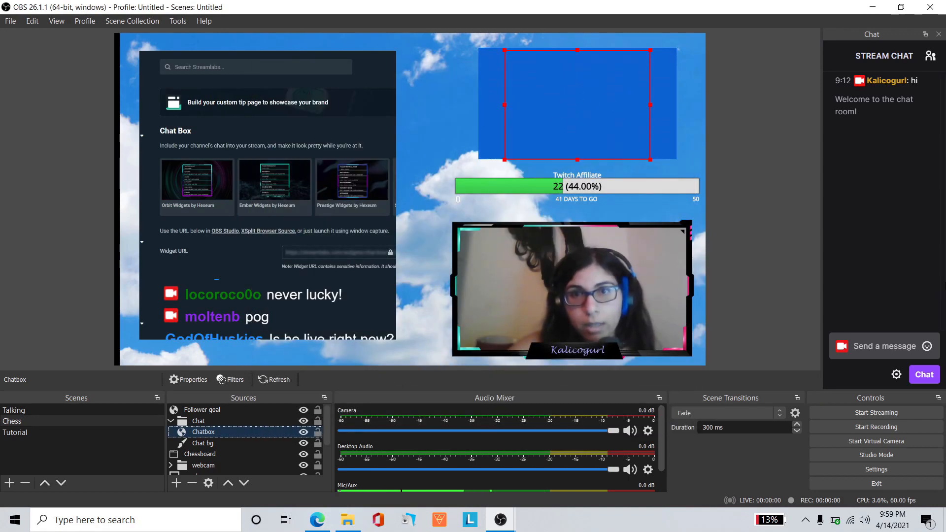
- Send the message "hi" in the stream chat to test the chat box widget
{"action": "left_click", "coordinate": [878, 347]}
{"action": "type", "text": "hi"}
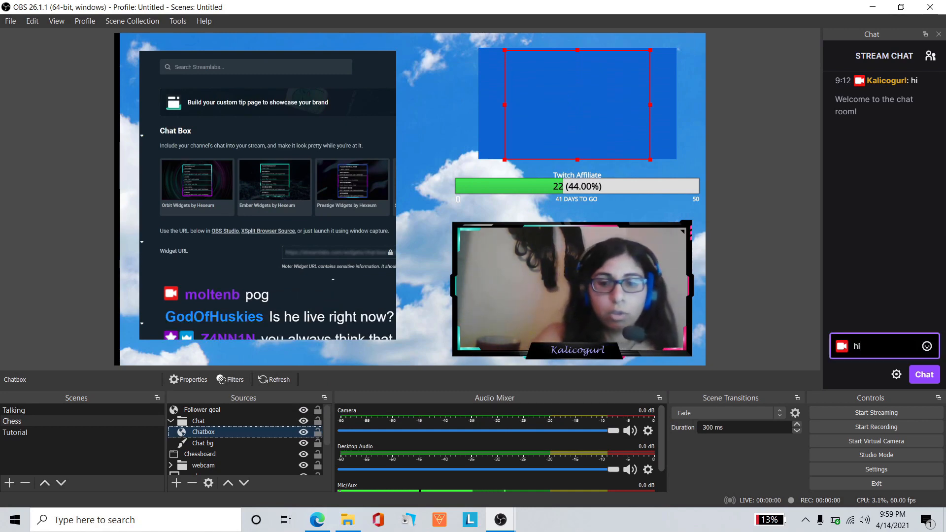
{"action": "key", "text": "Return"}
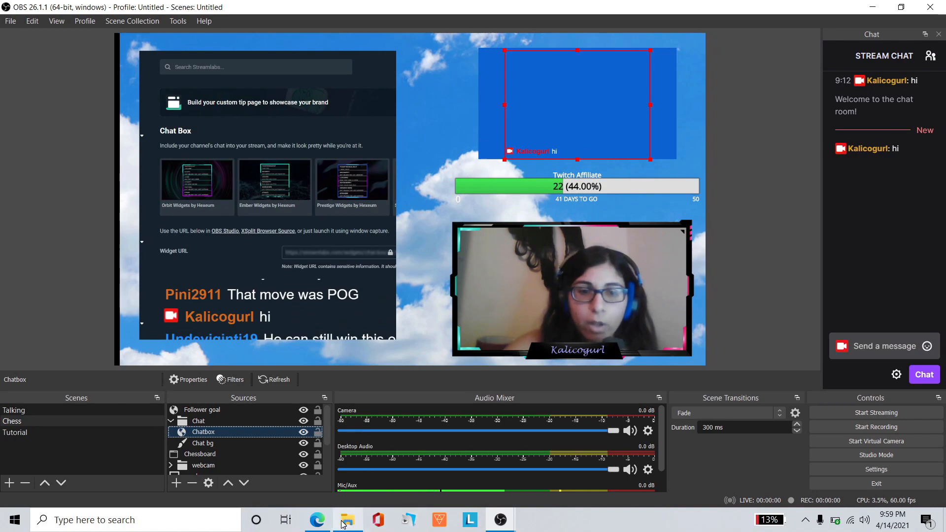
- Switch to the Edge browser, open the Follower Goal widget from the Streamlabs Widgets Gallery, and copy its widget URL
{"action": "left_click", "coordinate": [318, 520]}
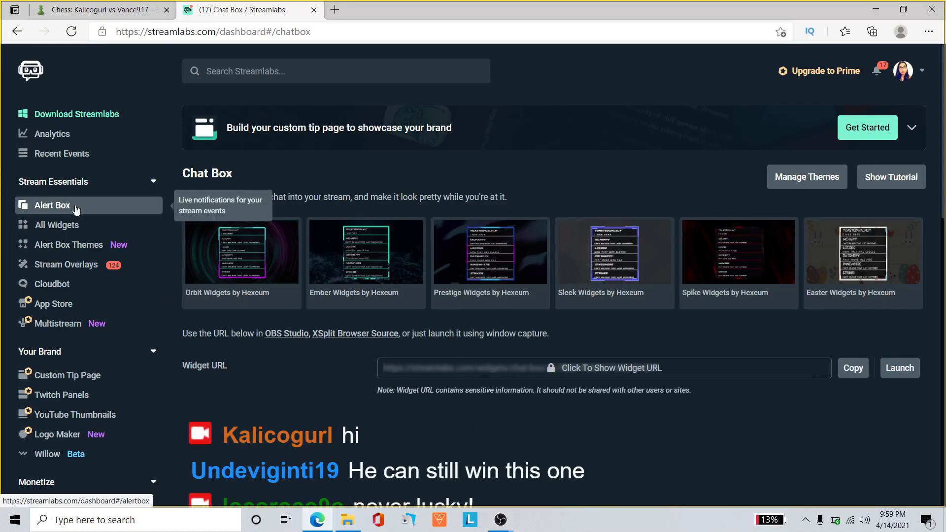
{"action": "left_click", "coordinate": [57, 225]}
{"action": "scroll", "coordinate": [766, 322], "scroll_direction": "down", "scroll_amount": 12}
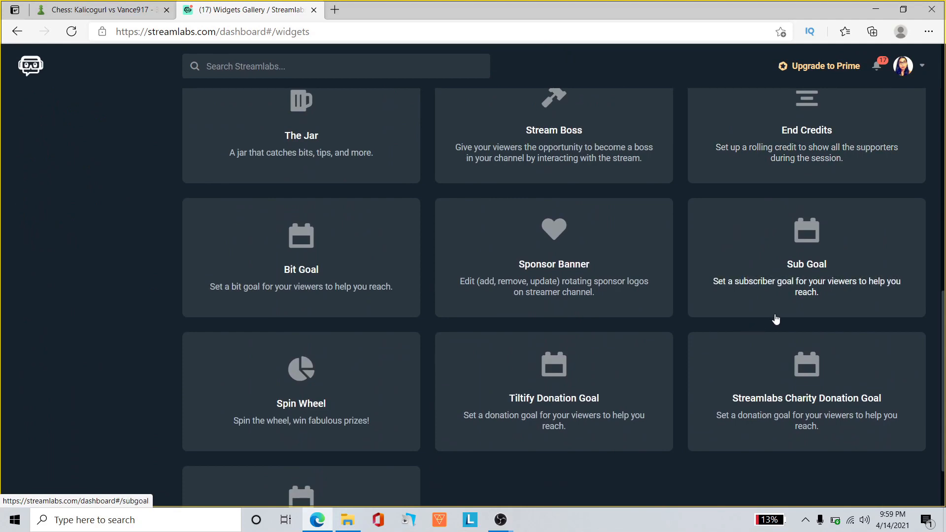
{"action": "scroll", "coordinate": [658, 366], "scroll_direction": "down", "scroll_amount": 2}
{"action": "scroll", "coordinate": [661, 367], "scroll_direction": "up", "scroll_amount": 10}
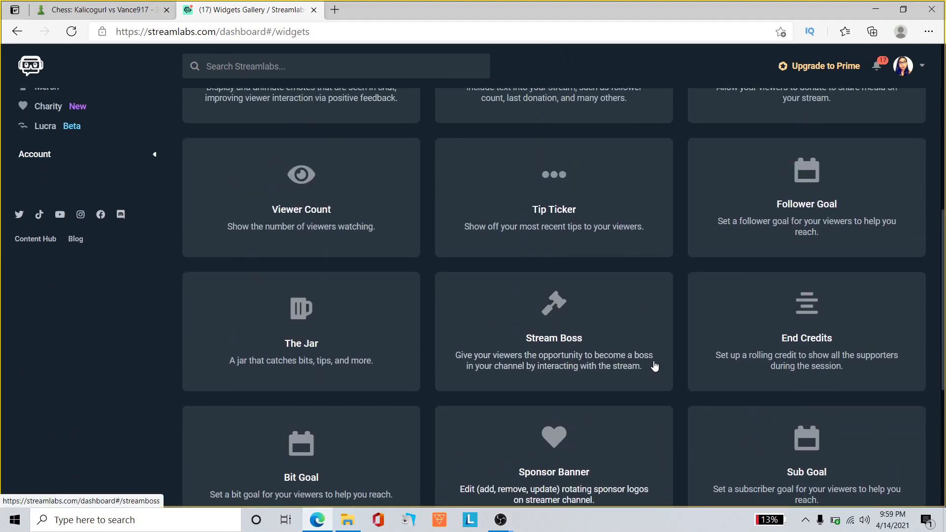
{"action": "left_click", "coordinate": [808, 408]}
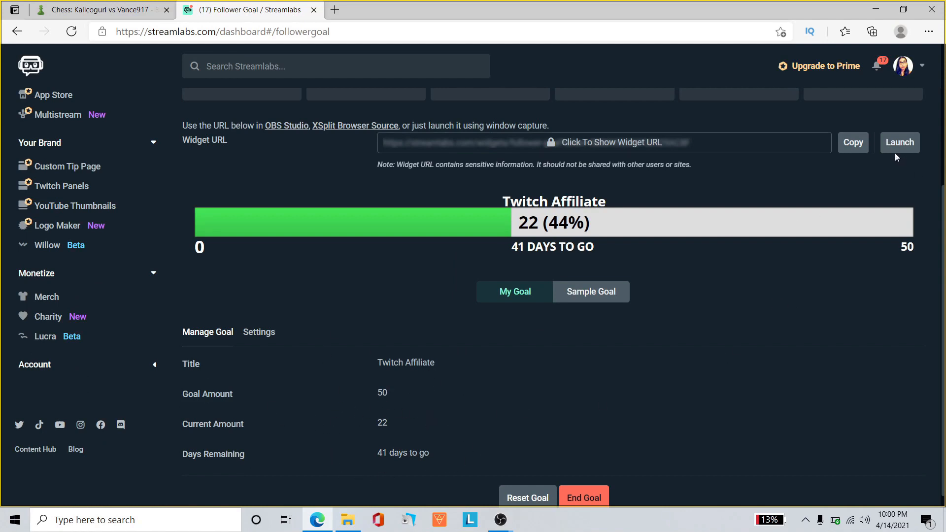
{"action": "left_click", "coordinate": [848, 153]}
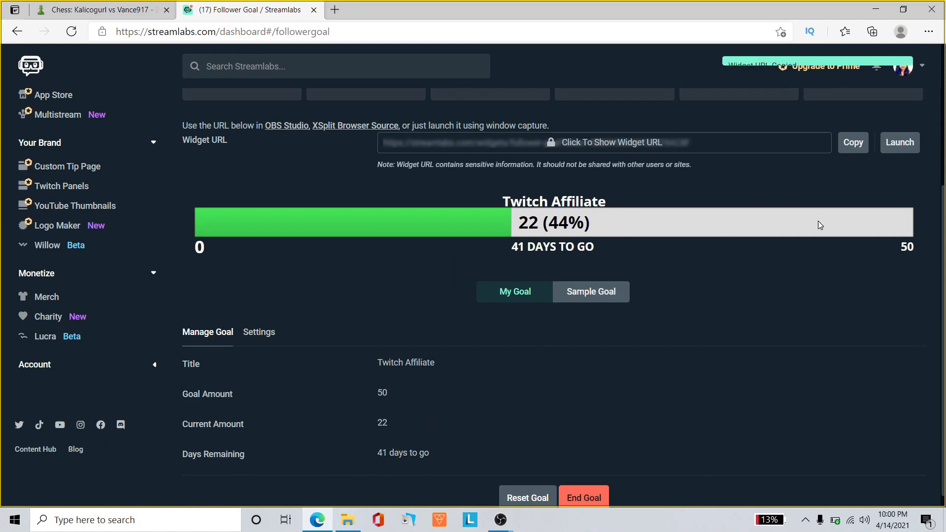
- Return to OBS and add a new Browser source to the Chess scene using the copied follower goal widget URL
{"action": "left_click", "coordinate": [493, 525]}
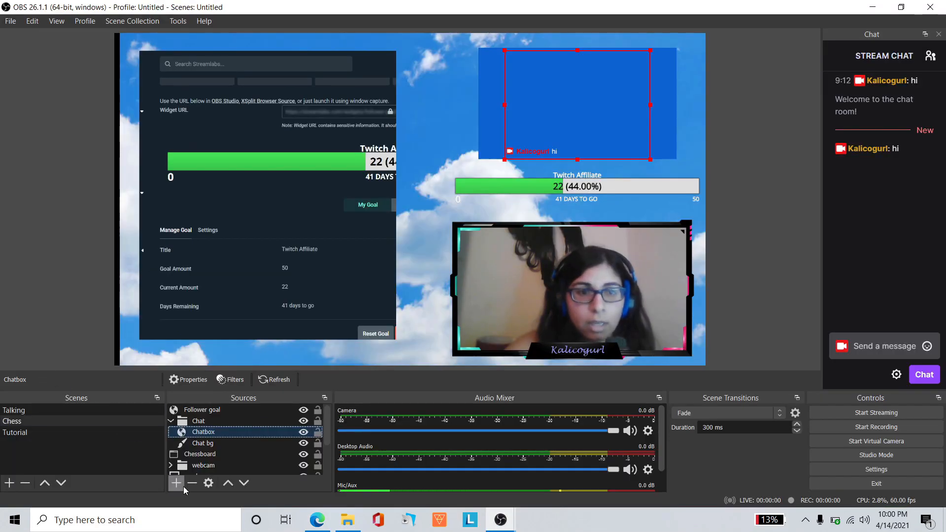
{"action": "left_click", "coordinate": [176, 483]}
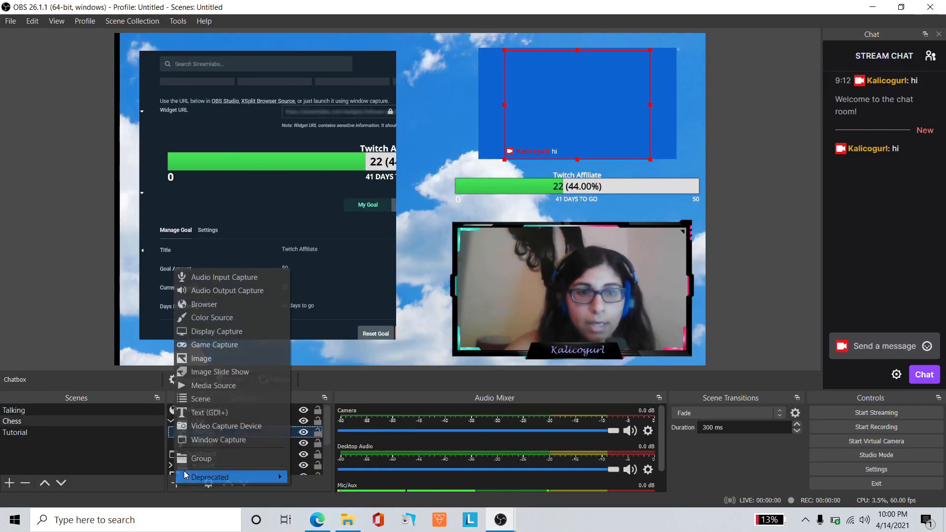
{"action": "left_click", "coordinate": [204, 306]}
{"action": "left_click", "coordinate": [512, 344]}
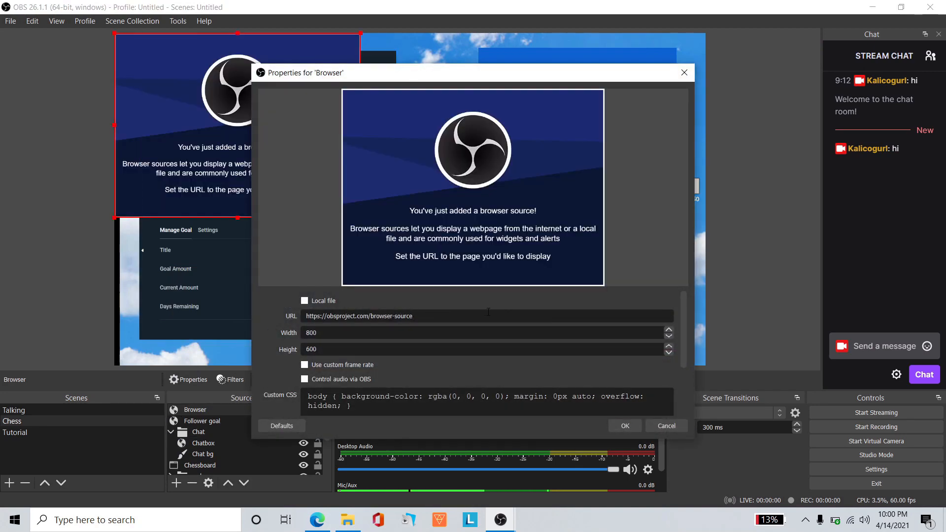
{"action": "key", "text": "ctrl+v"}
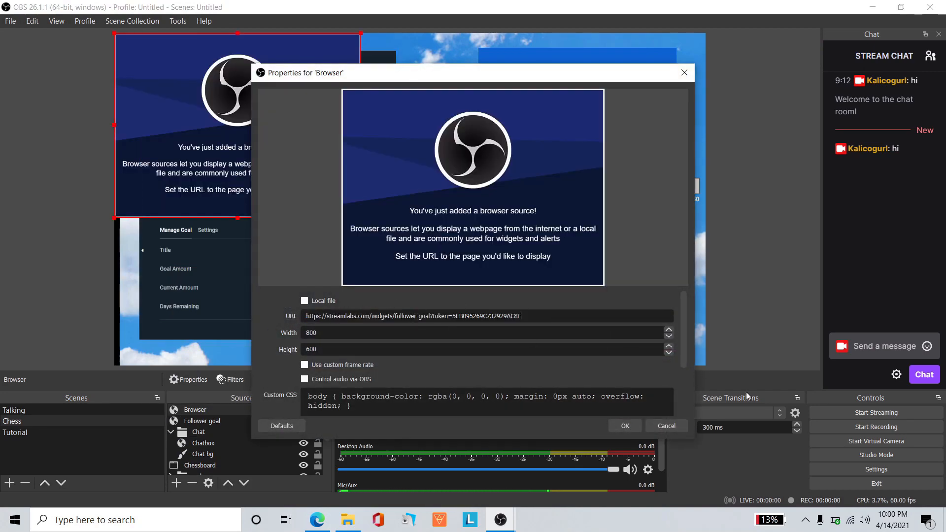
{"action": "left_click", "coordinate": [626, 426]}
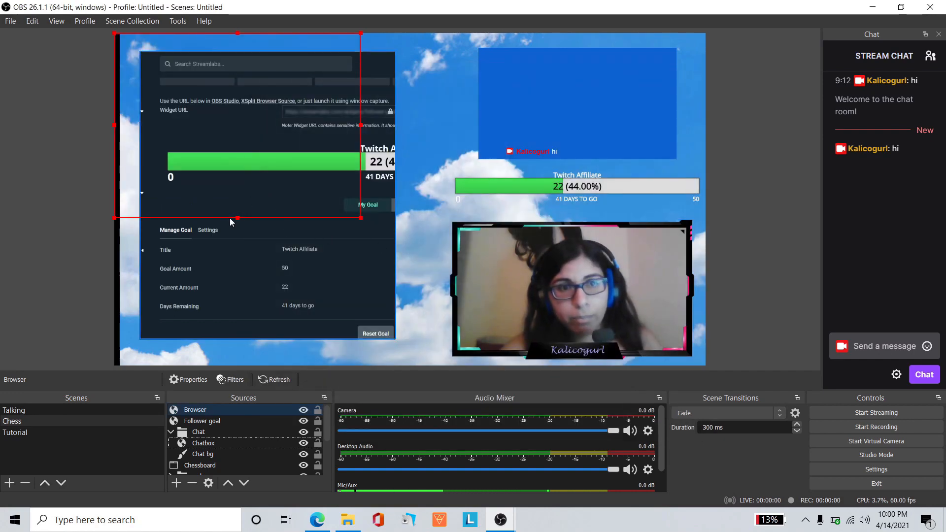
- Nudge the chessboard capture slightly down in the preview
{"action": "left_click", "coordinate": [242, 187]}
{"action": "mouse_move", "coordinate": [243, 184]}
{"action": "left_mouse_down"}
{"action": "mouse_move", "coordinate": [248, 117]}
{"action": "mouse_move", "coordinate": [243, 226]}
{"action": "mouse_move", "coordinate": [244, 197]}
{"action": "left_mouse_up"}
{"action": "left_click", "coordinate": [252, 103]}
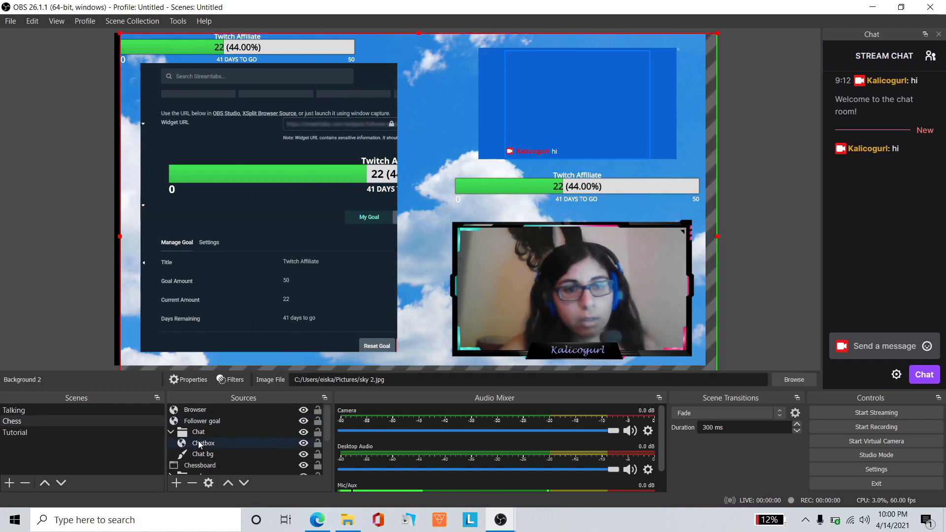
- Collapse the Chat group and inspect the existing Follower goal source's properties without changing them
{"action": "left_click", "coordinate": [171, 432]}
{"action": "scroll", "coordinate": [234, 437], "scroll_direction": "down", "scroll_amount": 2}
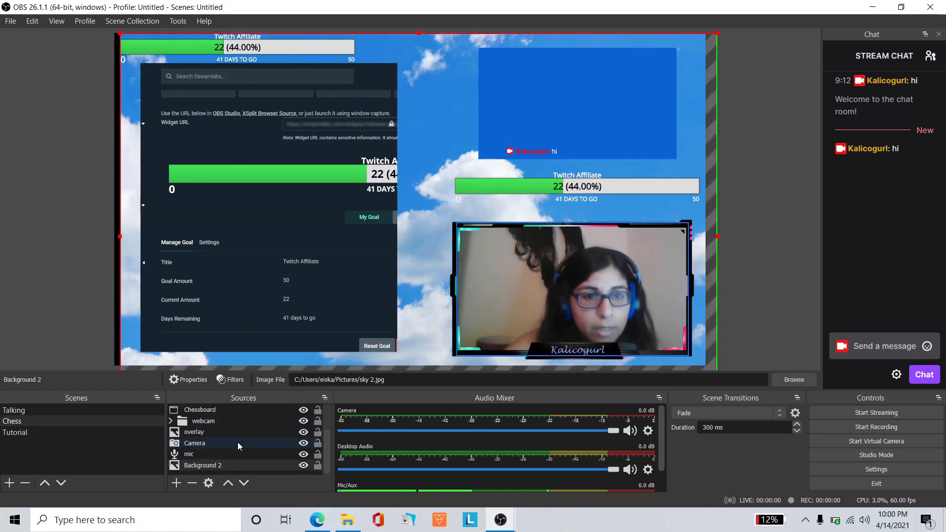
{"action": "scroll", "coordinate": [325, 419], "scroll_direction": "up", "scroll_amount": 3}
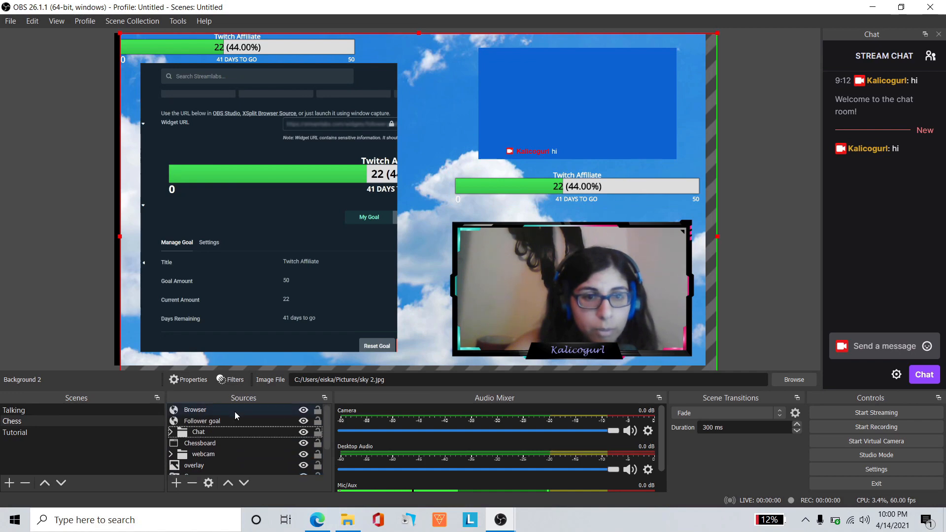
{"action": "left_click", "coordinate": [220, 421]}
{"action": "double_click", "coordinate": [220, 421]}
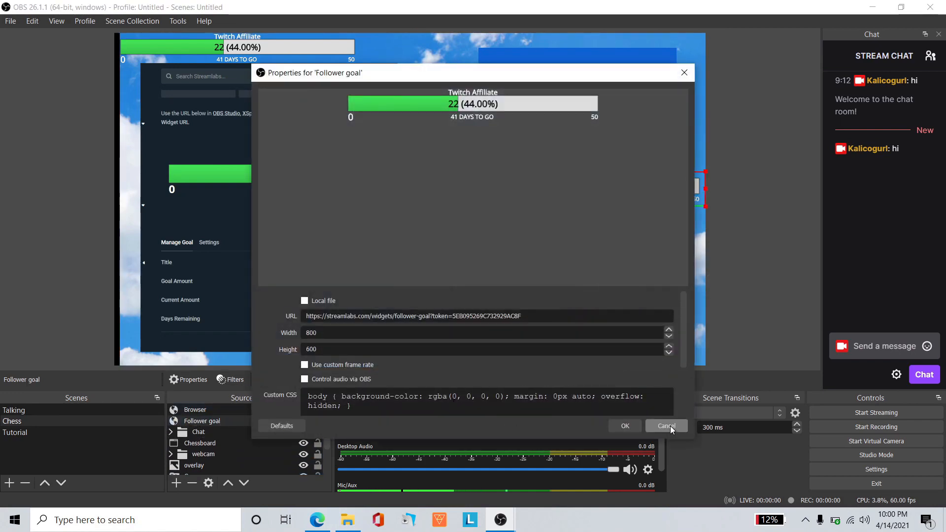
{"action": "left_click", "coordinate": [670, 426]}
- Remove the duplicate Browser source from the Chess scene
{"action": "left_click", "coordinate": [199, 410]}
{"action": "right_click", "coordinate": [199, 410]}
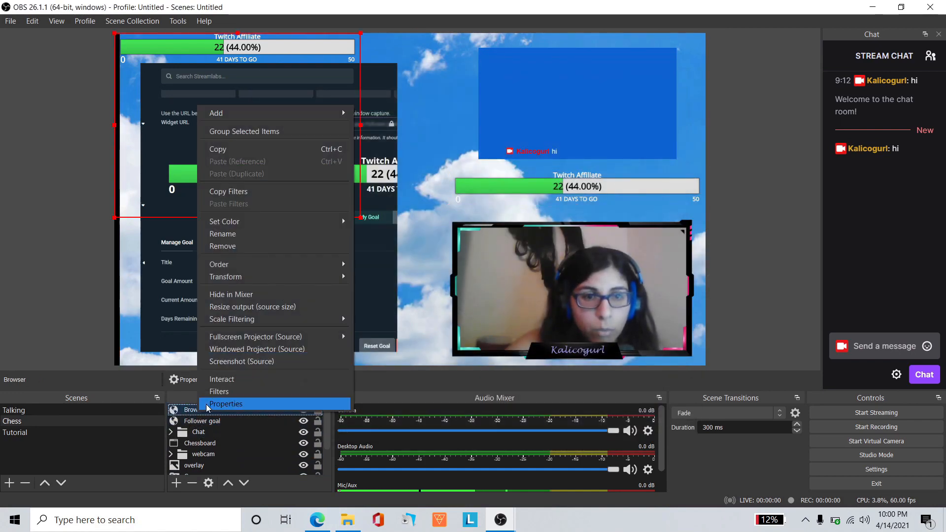
{"action": "left_click", "coordinate": [238, 247]}
{"action": "left_click", "coordinate": [519, 276]}
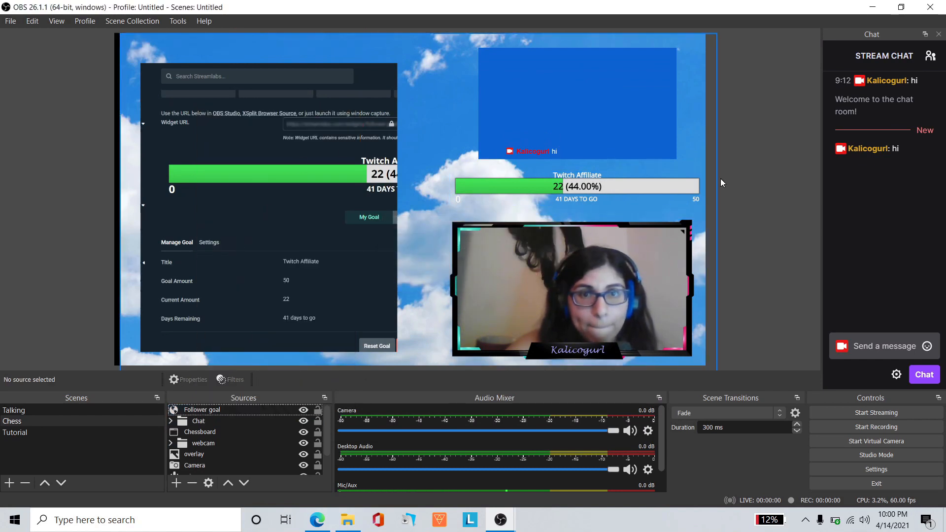
- Close the Streamlabs tab in Edge so the chess game is in front, and return to OBS
{"action": "left_click", "coordinate": [317, 519]}
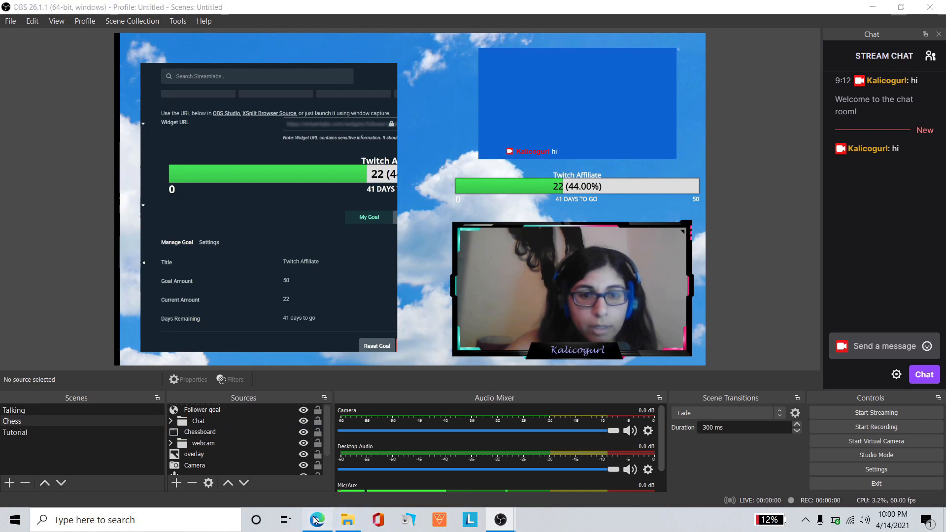
{"action": "left_click", "coordinate": [315, 12]}
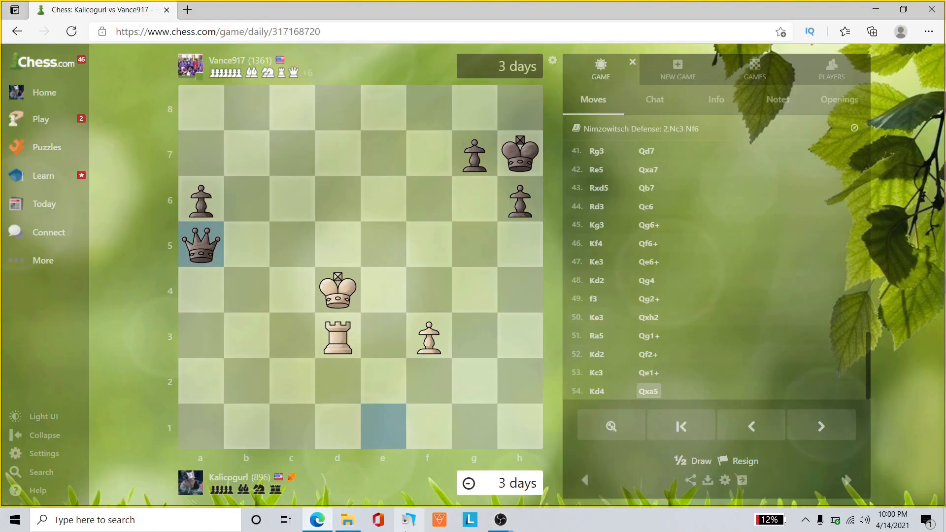
{"action": "left_click", "coordinate": [500, 520]}
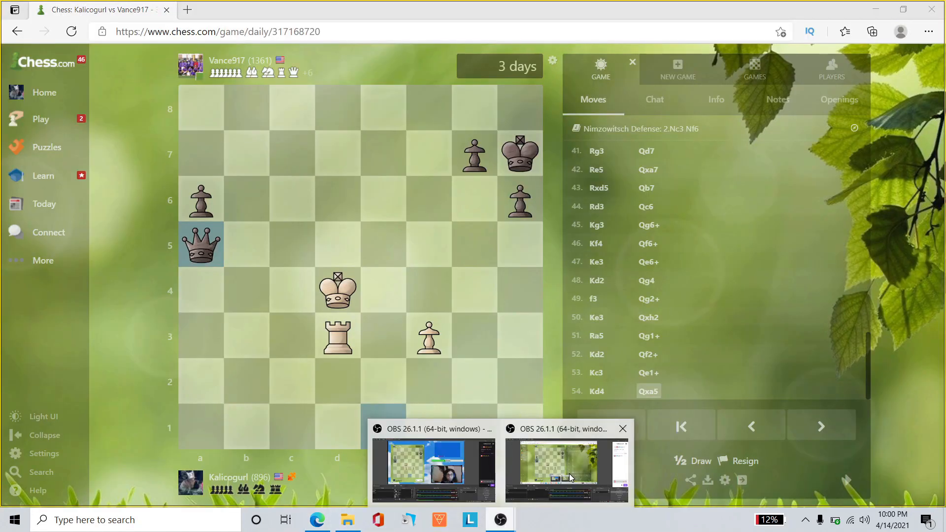
{"action": "left_click", "coordinate": [570, 476]}
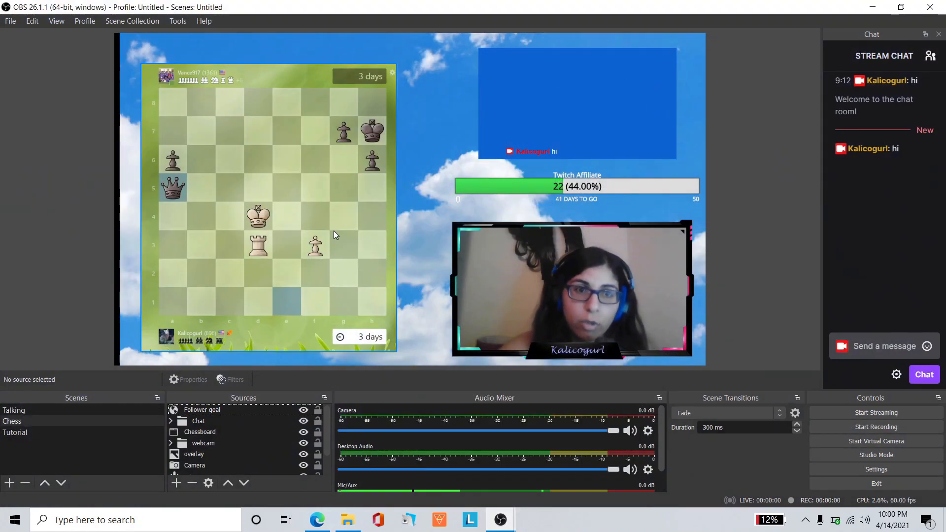
{"action": "scroll", "coordinate": [240, 439], "scroll_direction": "down", "scroll_amount": 1}
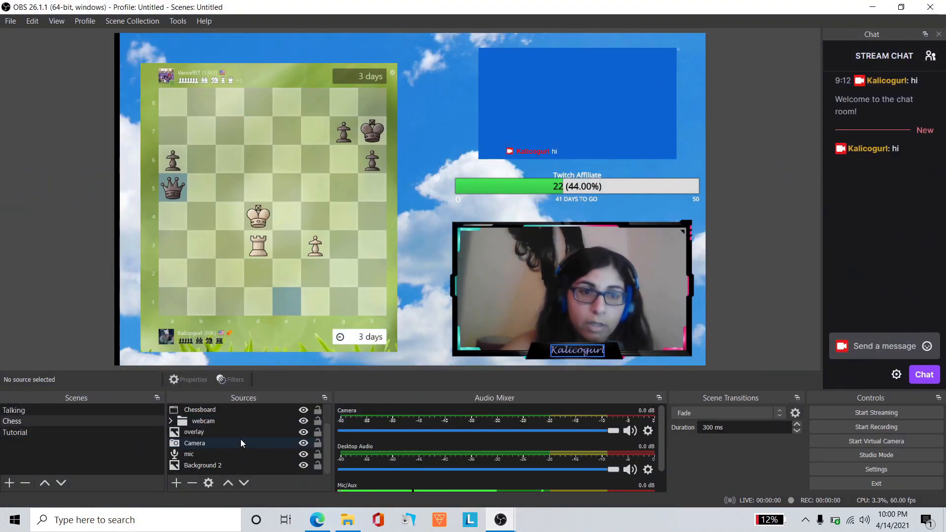
{"action": "scroll", "coordinate": [238, 468], "scroll_direction": "up", "scroll_amount": 1}
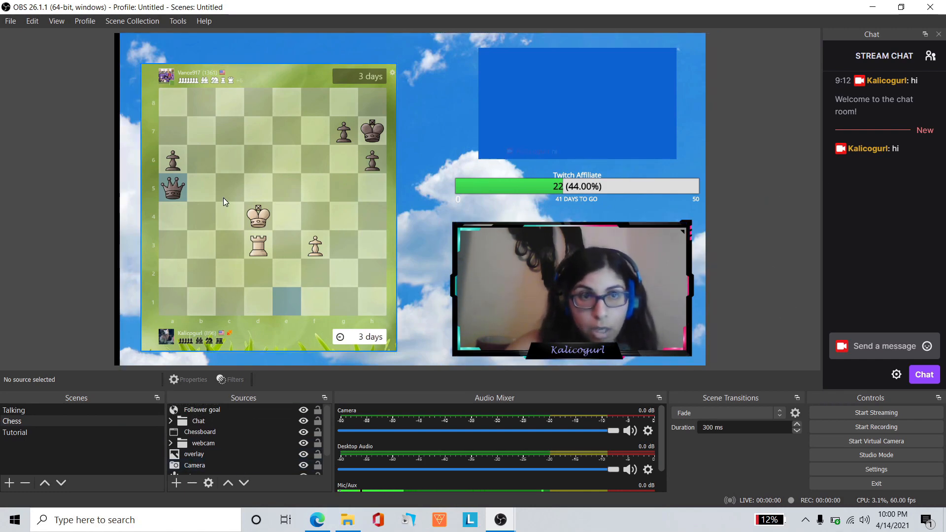
- Move the Background 2 sky image so it covers the black strip along the canvas's left edge
{"action": "left_click_drag", "start_coordinate": [255, 195], "coordinate": [249, 192]}
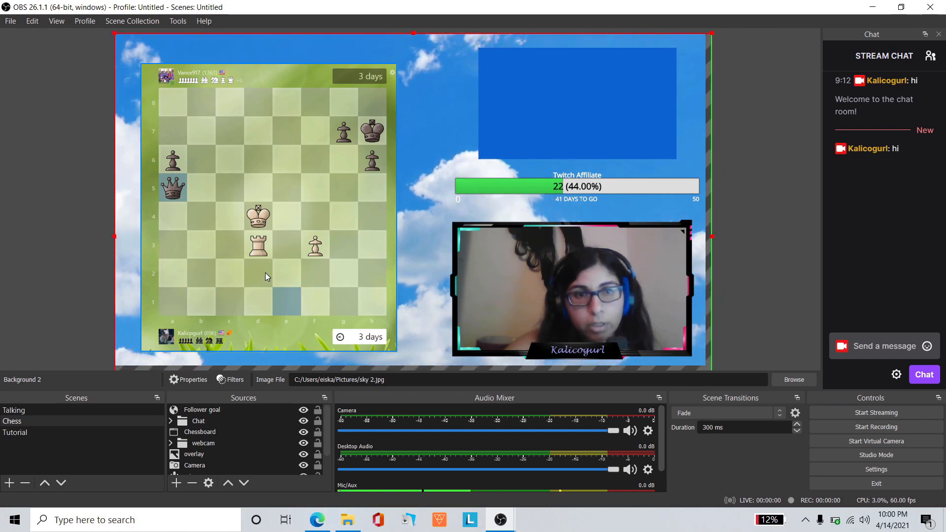
- Add a new Game Capture source to the Chess scene, inspect its capture modes, and cancel its properties unchanged
{"action": "left_click", "coordinate": [177, 484]}
{"action": "left_click", "coordinate": [211, 346]}
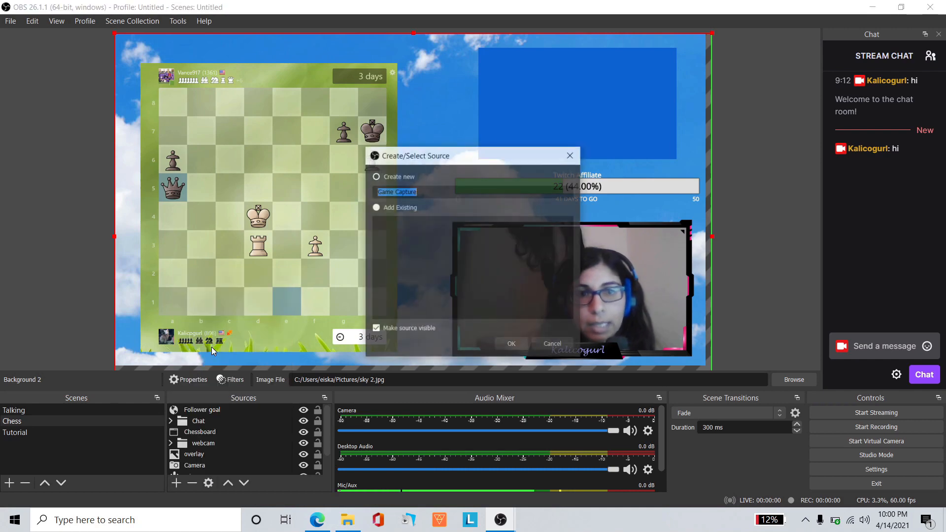
{"action": "left_click", "coordinate": [512, 345]}
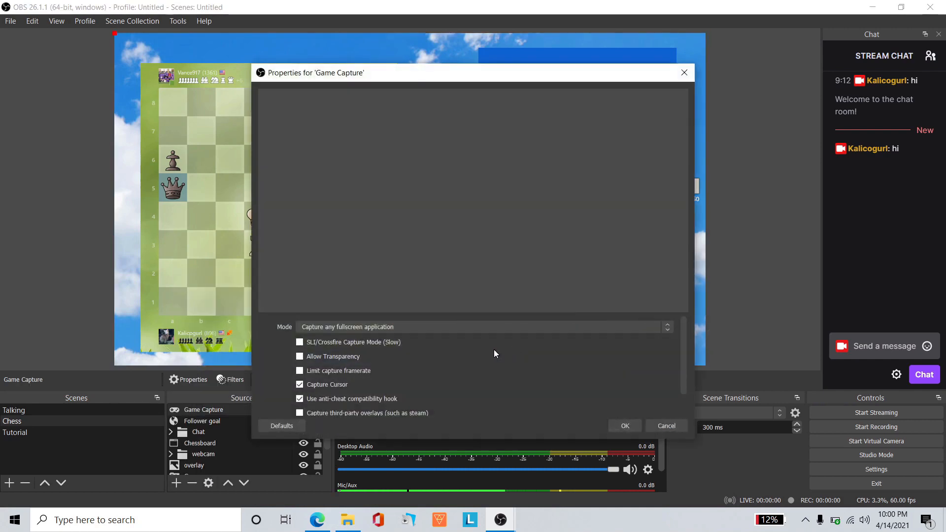
{"action": "left_click", "coordinate": [465, 328]}
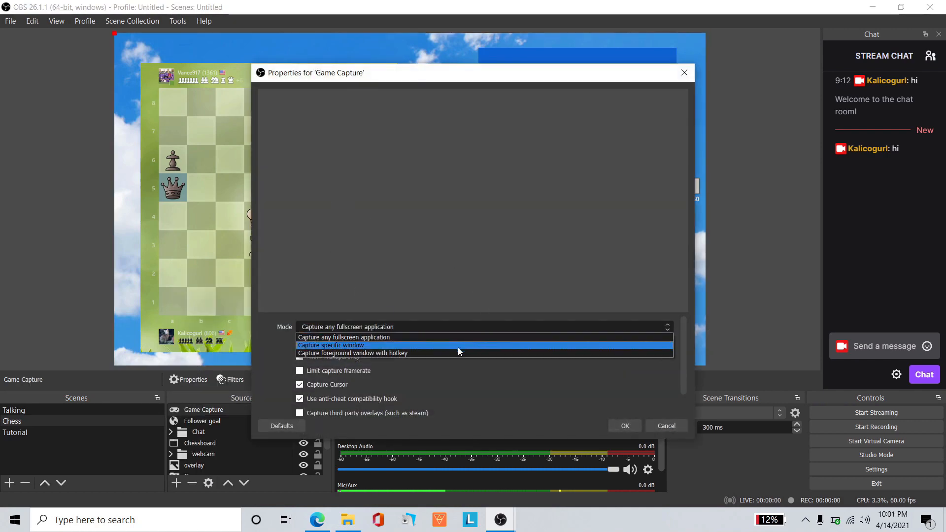
{"action": "left_click", "coordinate": [534, 406]}
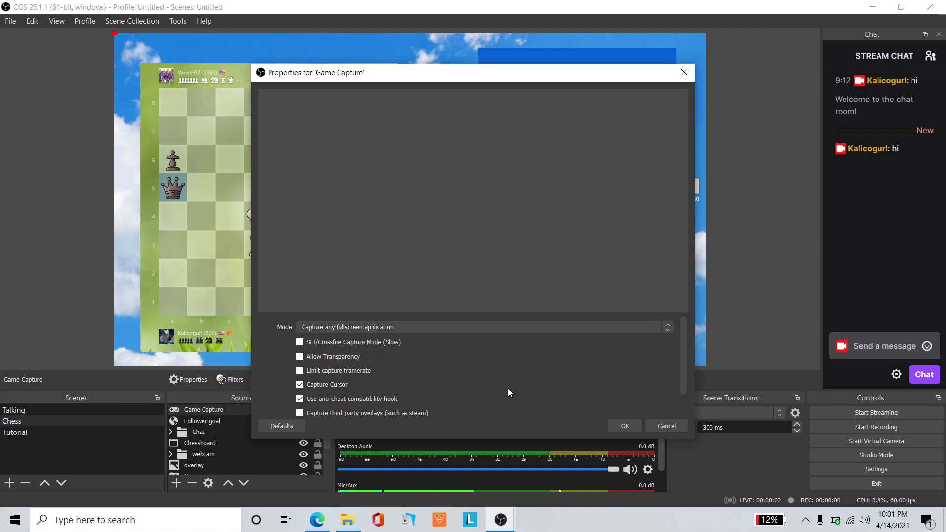
{"action": "scroll", "coordinate": [510, 391], "scroll_direction": "down", "scroll_amount": 2}
{"action": "left_click", "coordinate": [666, 426]}
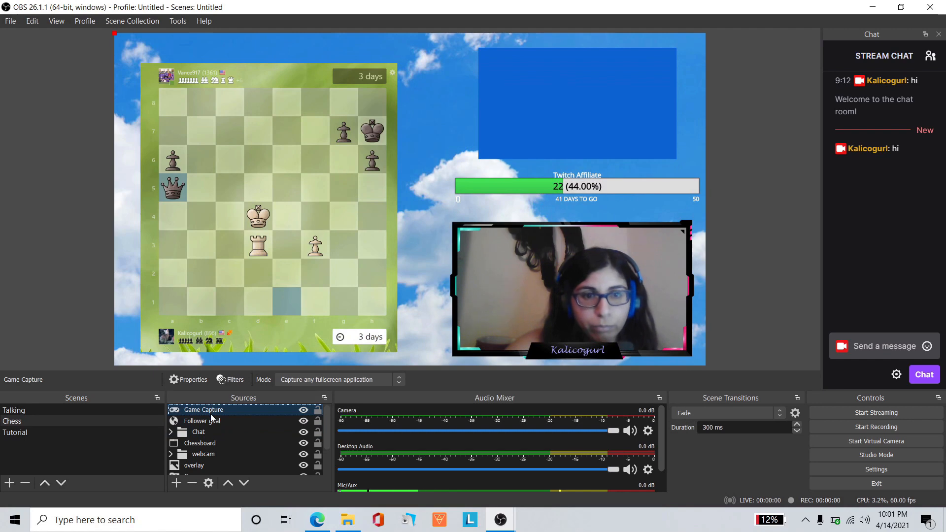
- Remove the Game Capture source from the Chess scene
{"action": "right_click", "coordinate": [212, 414]}
{"action": "left_click", "coordinate": [270, 257]}
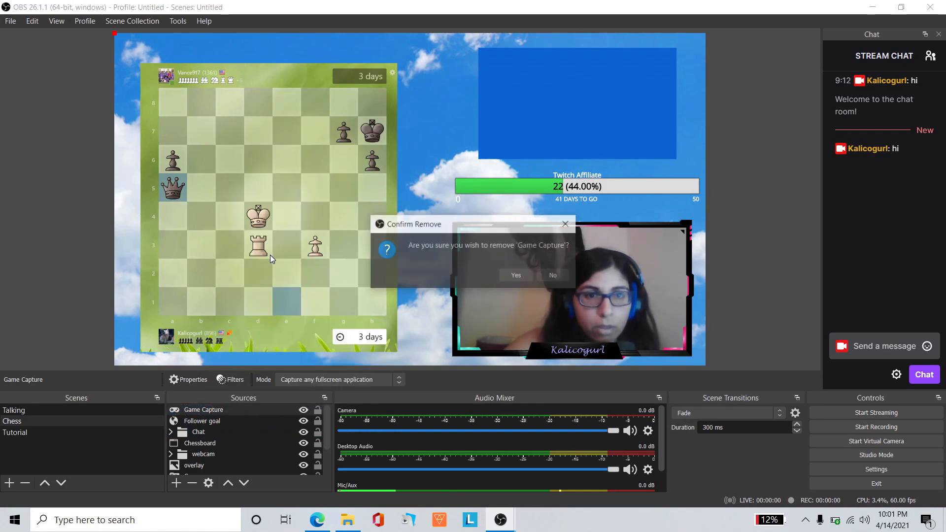
{"action": "left_click", "coordinate": [526, 274]}
- Look through the Chess scene's sources, view the Talking scene, and return to the Chess scene
{"action": "scroll", "coordinate": [243, 445], "scroll_direction": "down", "scroll_amount": 2}
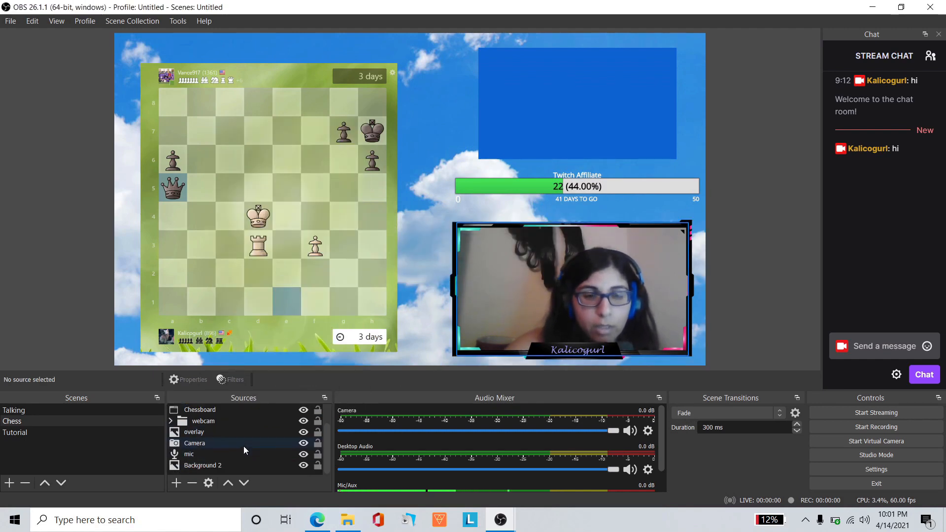
{"action": "scroll", "coordinate": [245, 453], "scroll_direction": "up", "scroll_amount": 2}
{"action": "left_click", "coordinate": [26, 422]}
{"action": "left_click", "coordinate": [32, 433]}
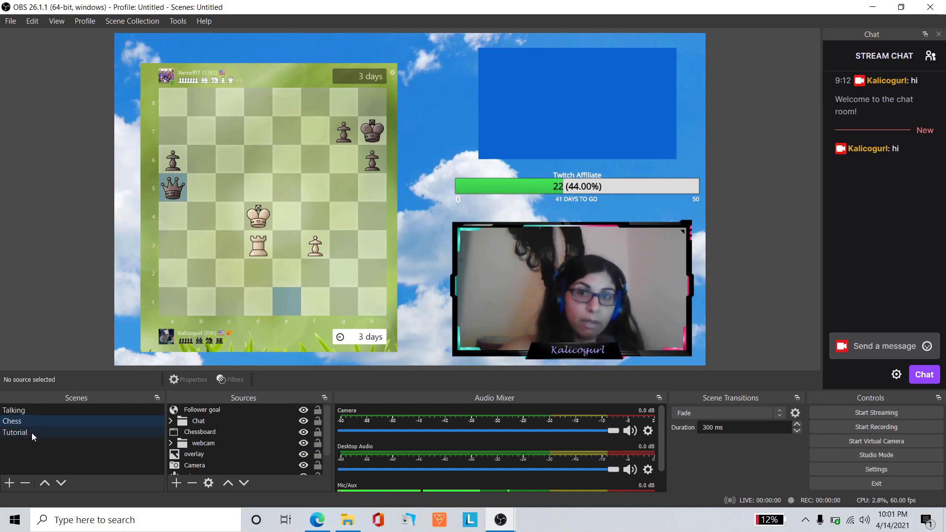
{"action": "left_click", "coordinate": [19, 411]}
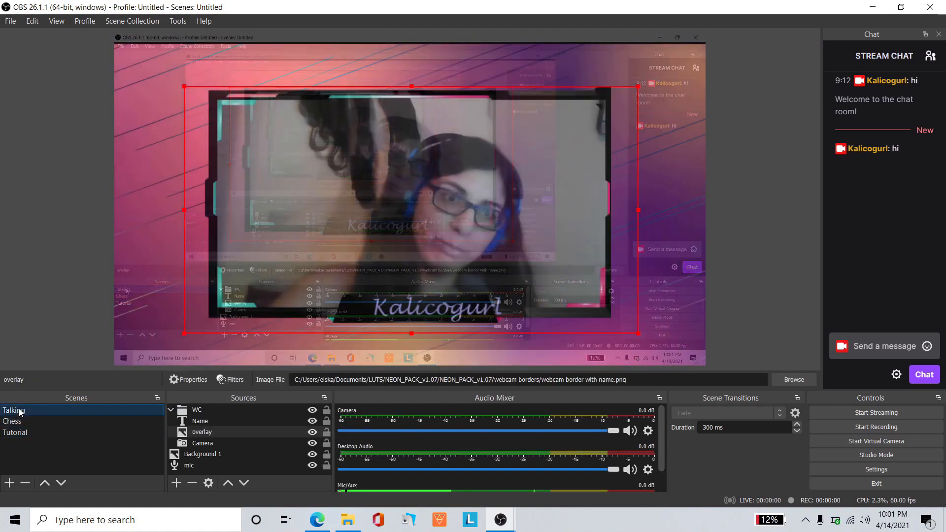
{"action": "left_click", "coordinate": [17, 422]}
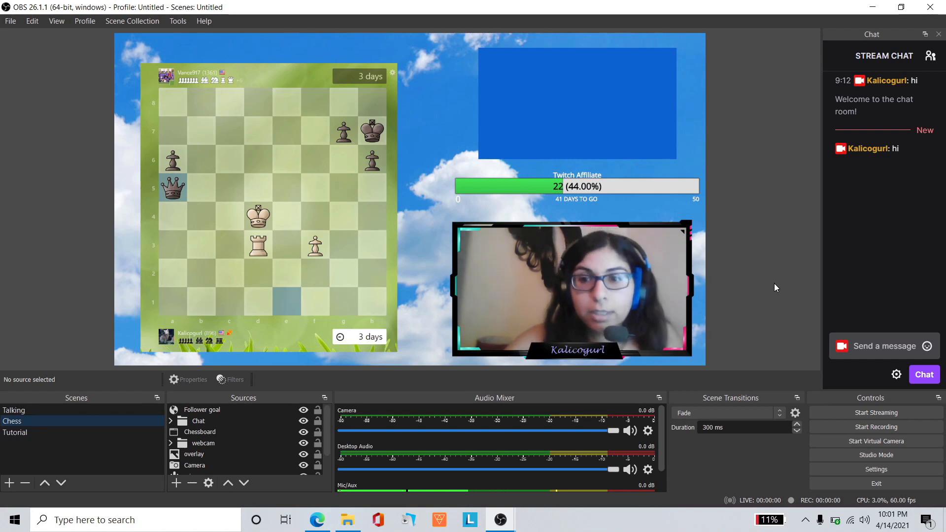
- Open the OBS settings and look through the General options
{"action": "left_click", "coordinate": [18, 28]}
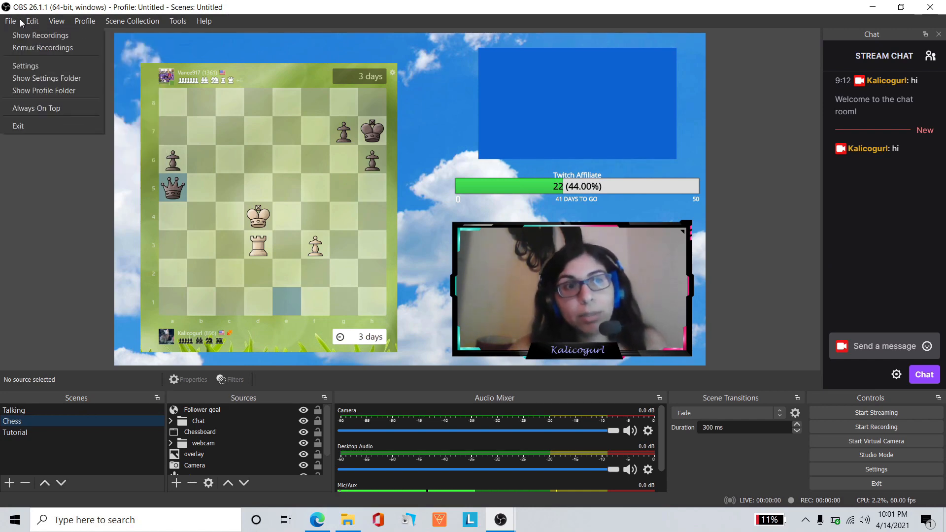
{"action": "left_click", "coordinate": [25, 69]}
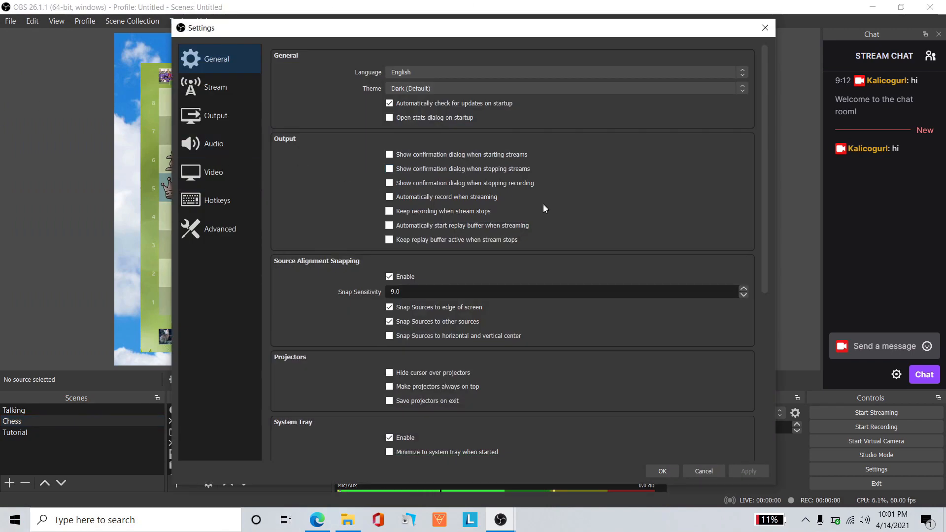
{"action": "scroll", "coordinate": [553, 218], "scroll_direction": "down", "scroll_amount": 6}
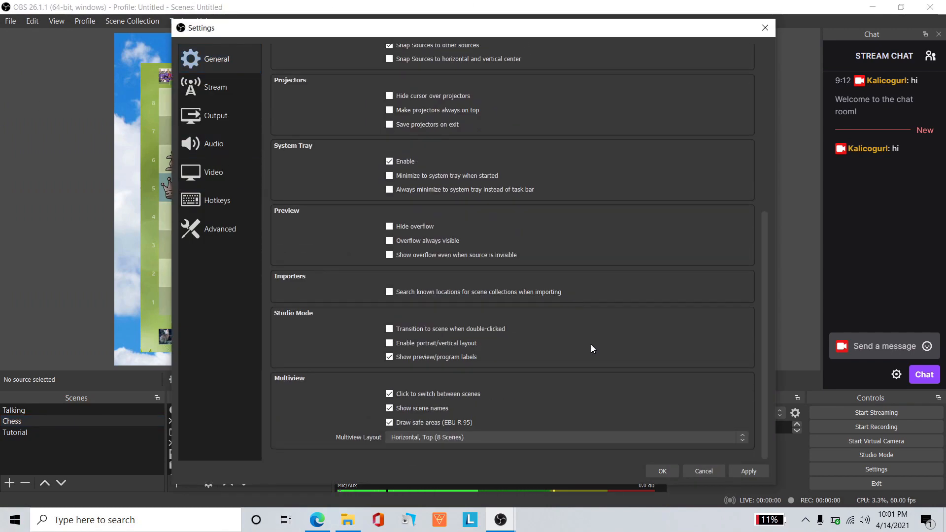
- Examine the recording format choices in the Output settings, dismiss the low-battery alert, and close the settings without saving
{"action": "left_click", "coordinate": [199, 124]}
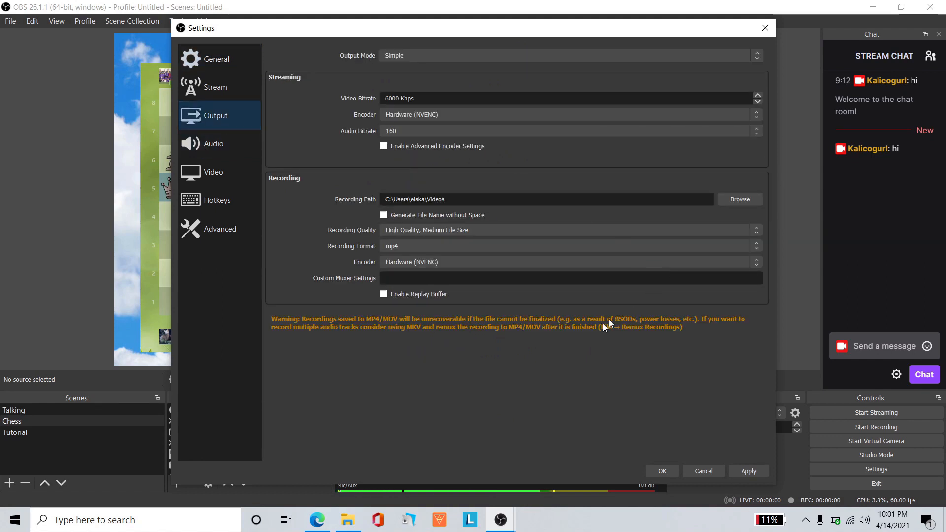
{"action": "left_click", "coordinate": [528, 245]}
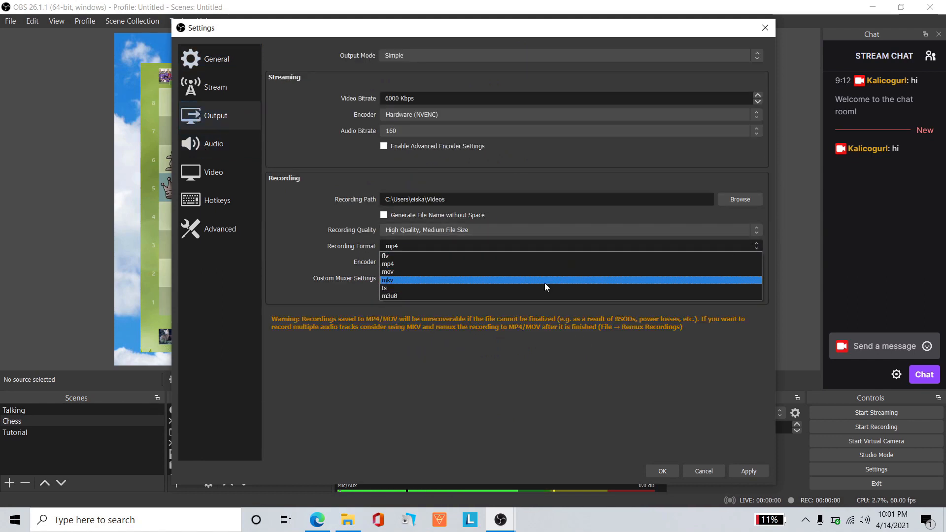
{"action": "left_click", "coordinate": [592, 398]}
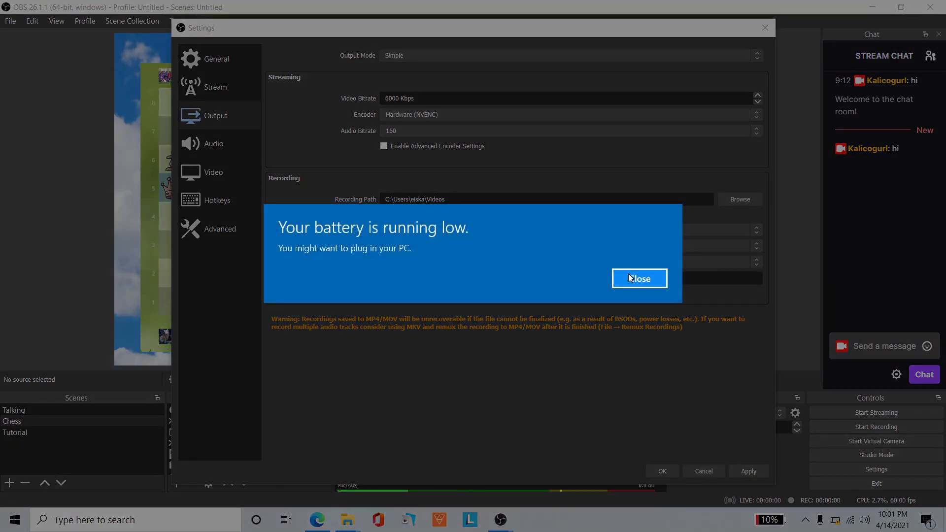
{"action": "left_click", "coordinate": [640, 278]}
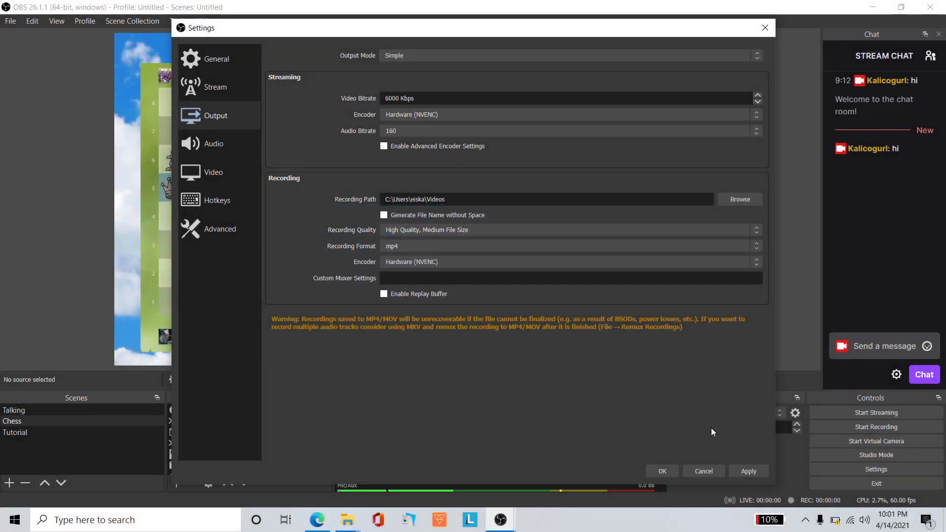
{"action": "left_click", "coordinate": [711, 471]}
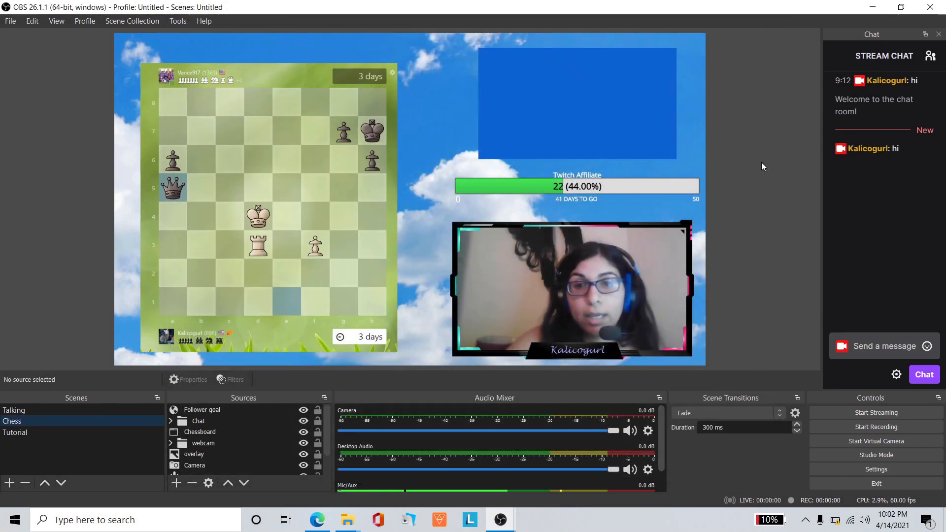
- Open Remux Recordings, browse the Tutorials folder for a recording, and close the dialogs without choosing a file
{"action": "left_click", "coordinate": [10, 20]}
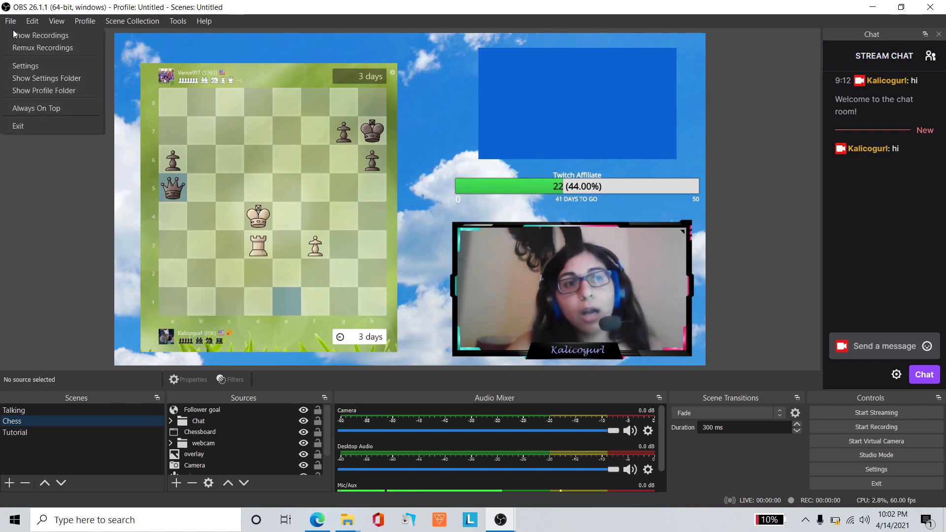
{"action": "left_click", "coordinate": [48, 47]}
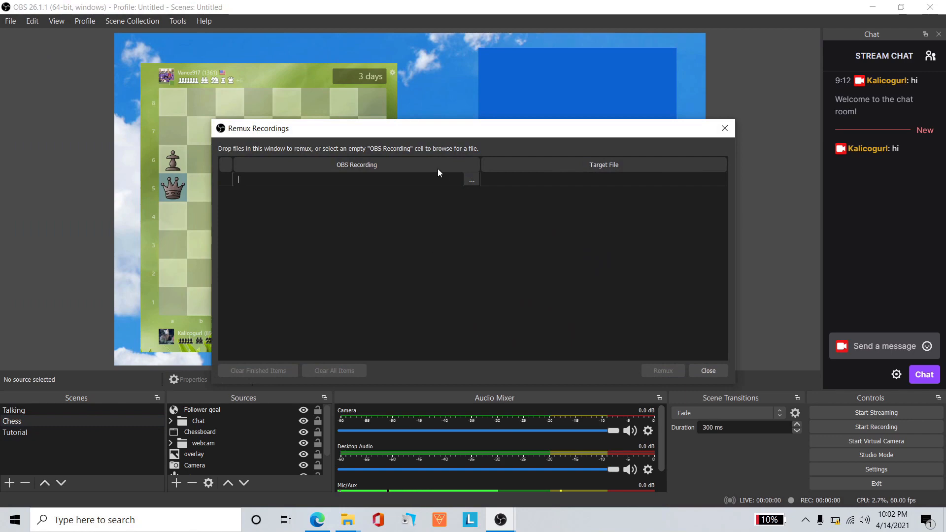
{"action": "left_click", "coordinate": [474, 181]}
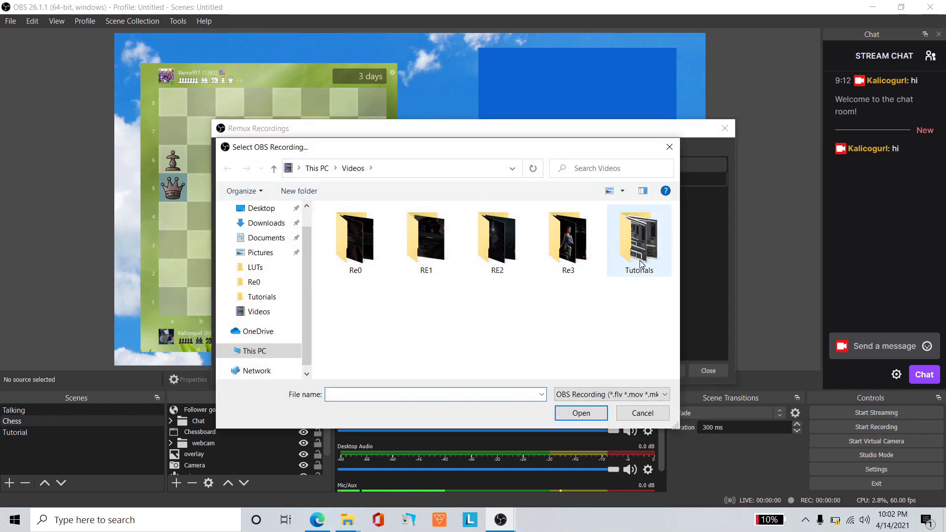
{"action": "double_click", "coordinate": [639, 263]}
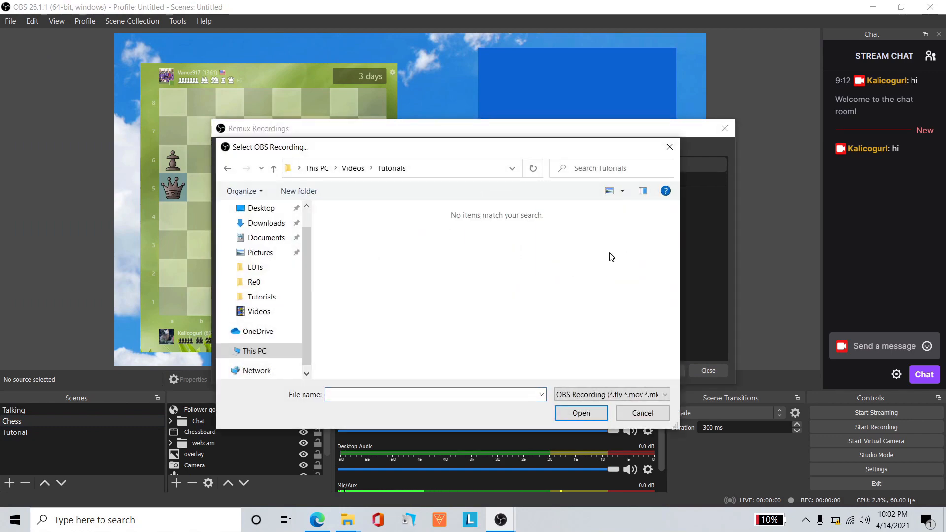
{"action": "left_click", "coordinate": [661, 416]}
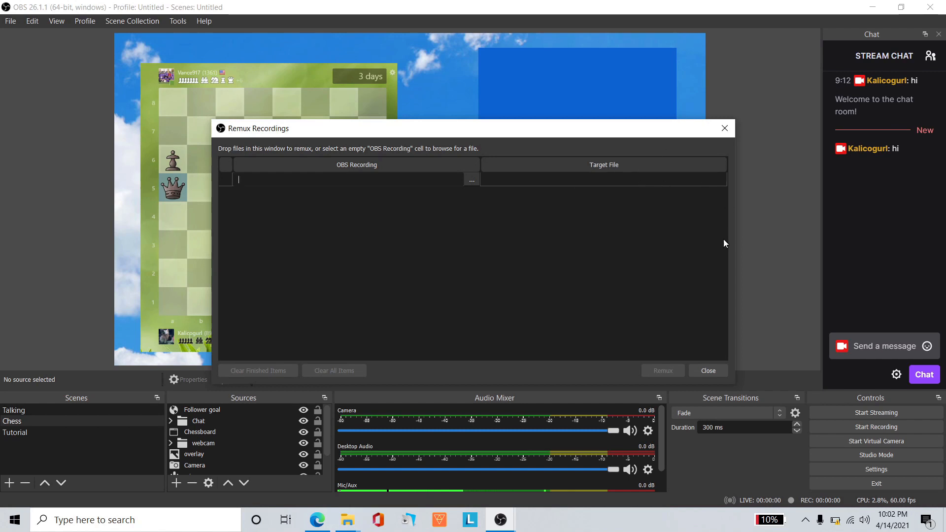
{"action": "left_click", "coordinate": [708, 371]}
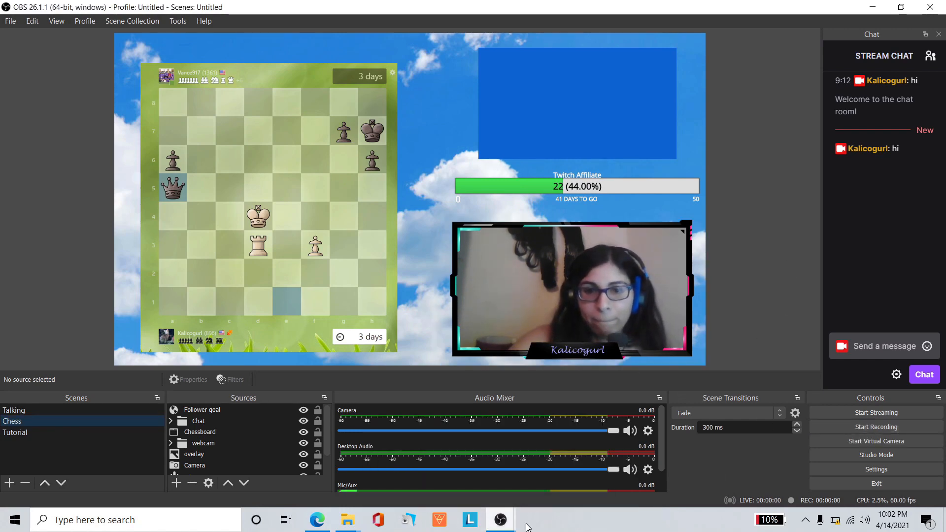
- Bring up the other OBS window, which is recording the Tutorial scene
{"action": "mouse_move", "coordinate": [500, 520]}
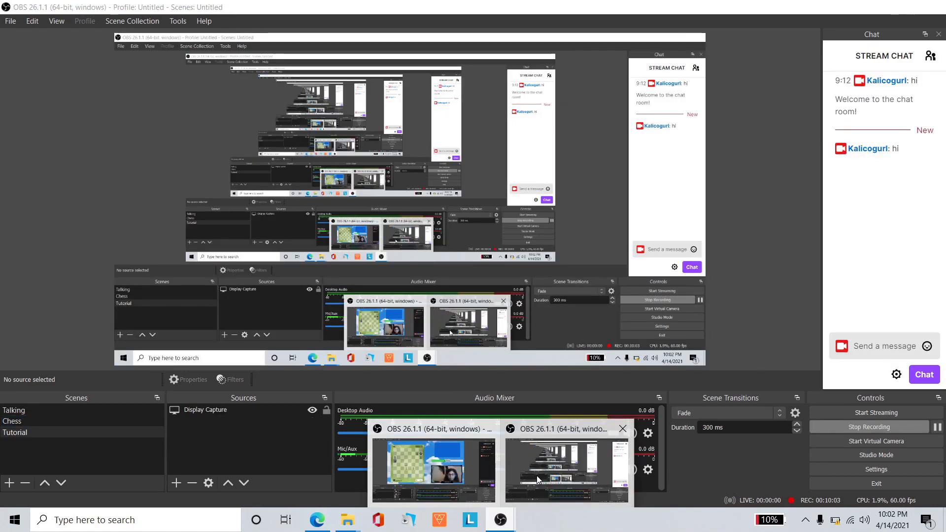